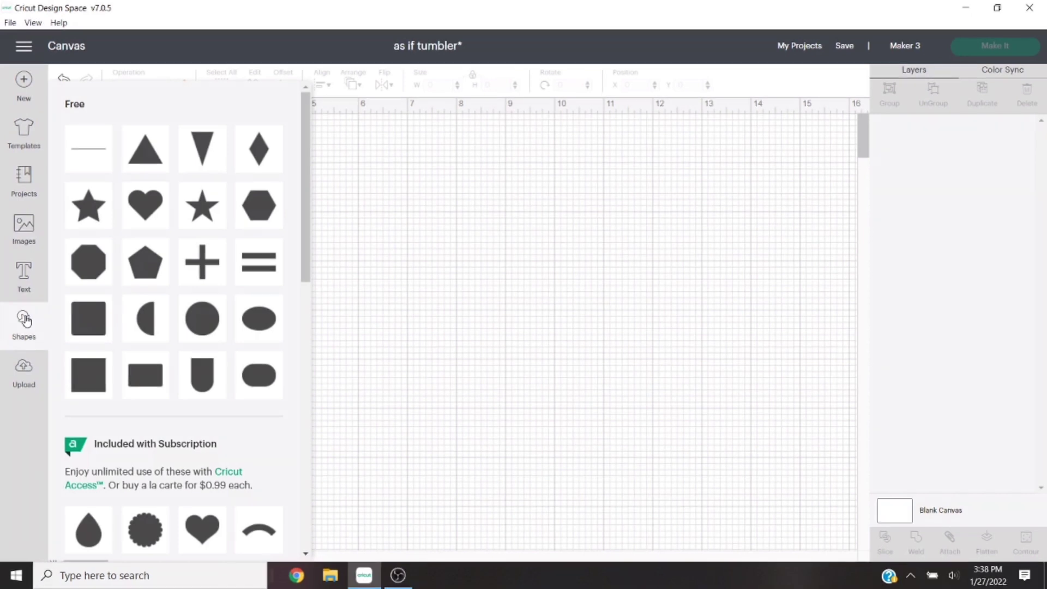
# Add a square to the canvas and make it white.
pyautogui.click(83, 371)
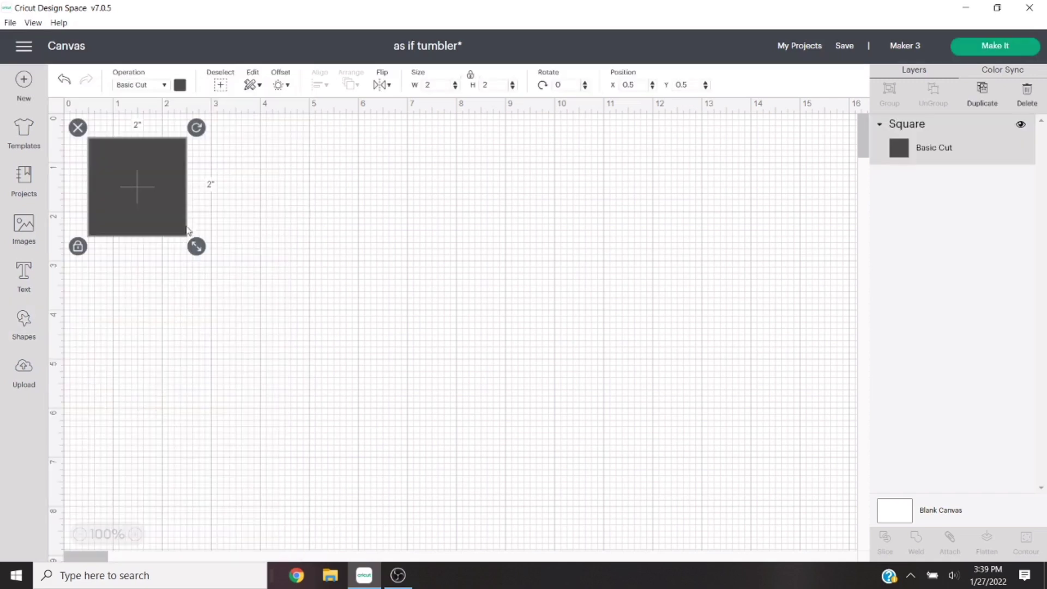
pyautogui.click(180, 85)
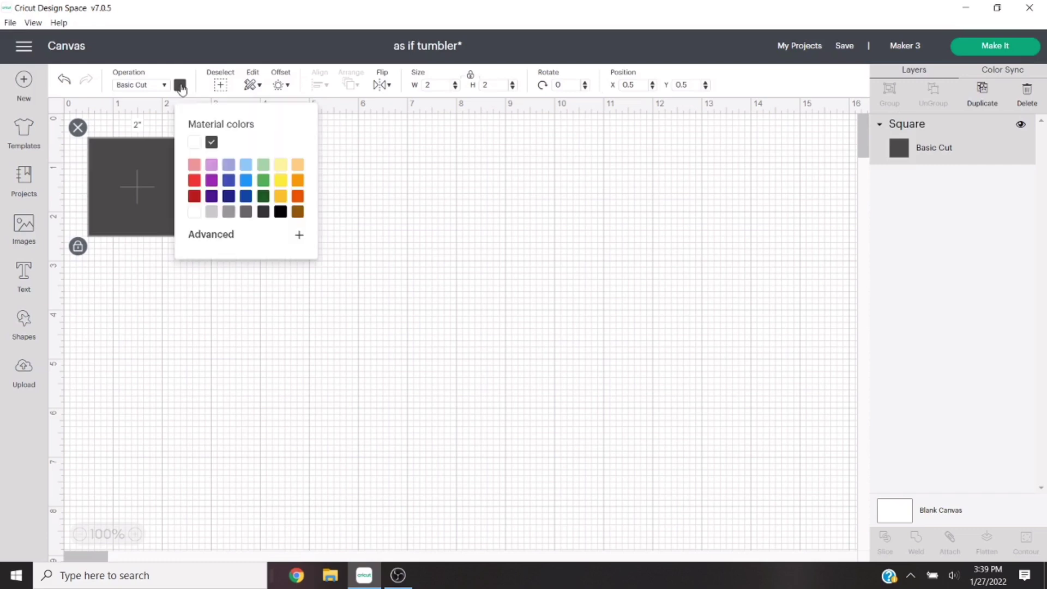
pyautogui.click(196, 145)
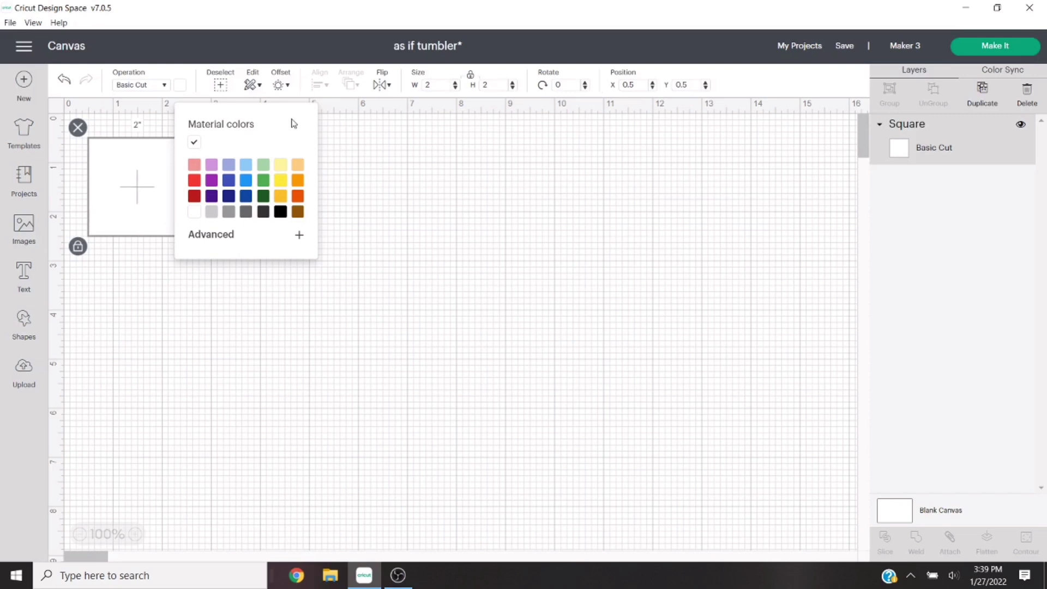
pyautogui.click(427, 86)
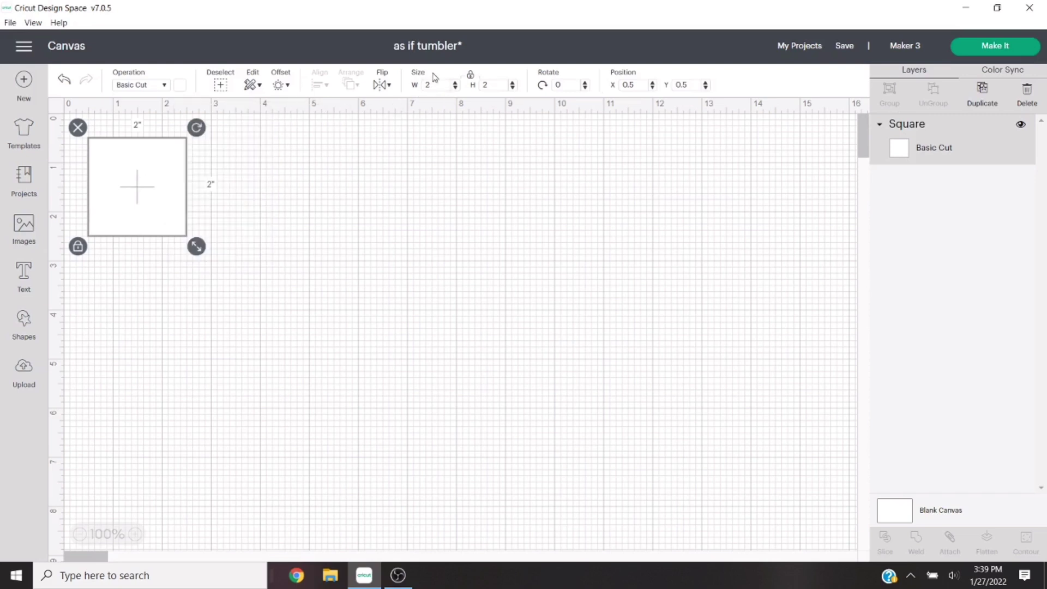
# Unlock proportions, resize the square to 9.25 × 4 in, and move it to the top-left corner.
pyautogui.click(471, 79)
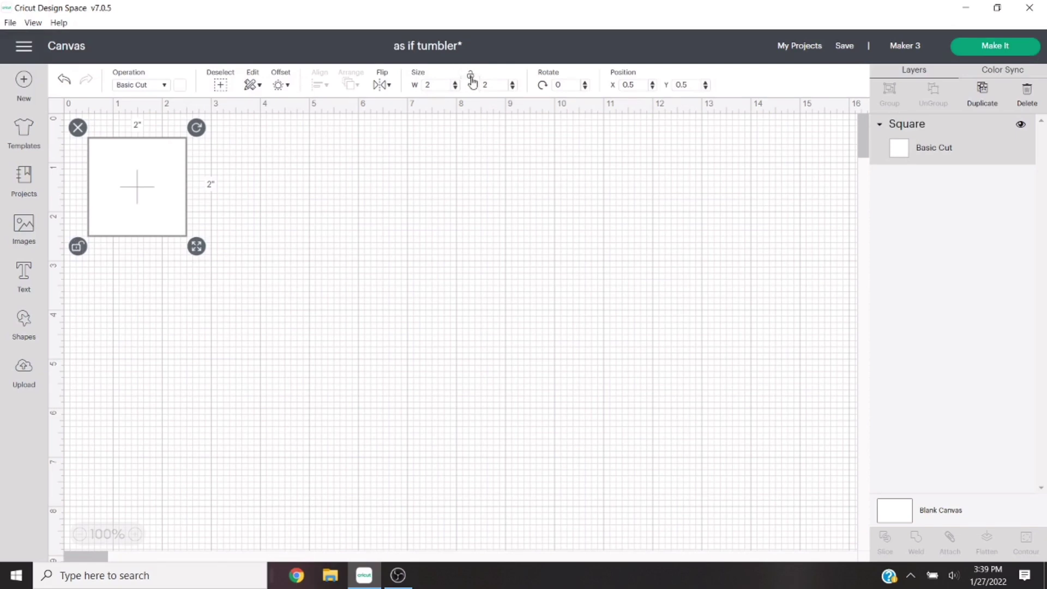
pyautogui.click(427, 82)
pyautogui.write('9.25')
pyautogui.press('Tab')
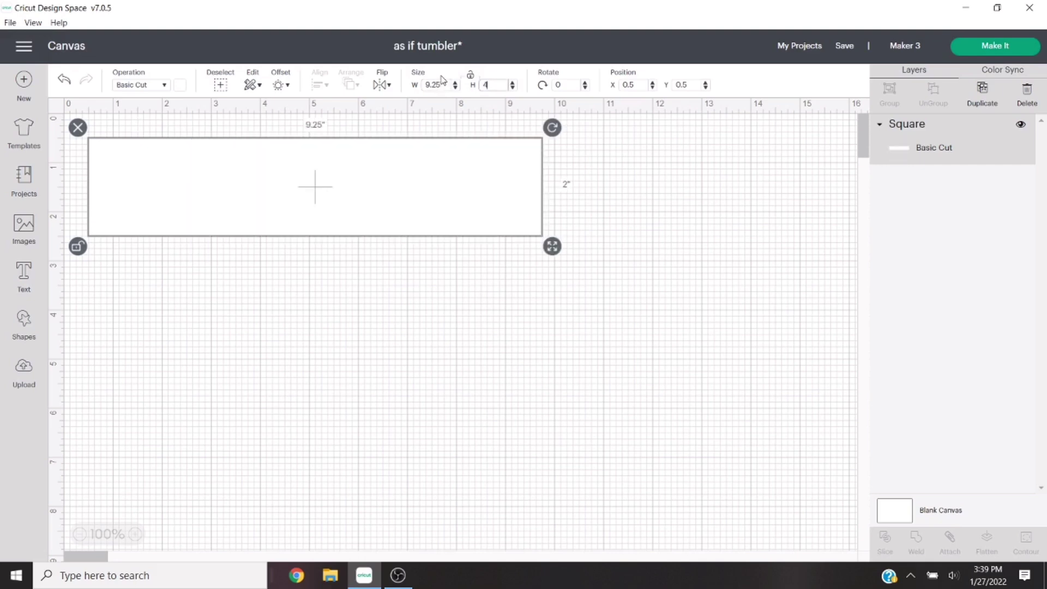
pyautogui.press('Return')
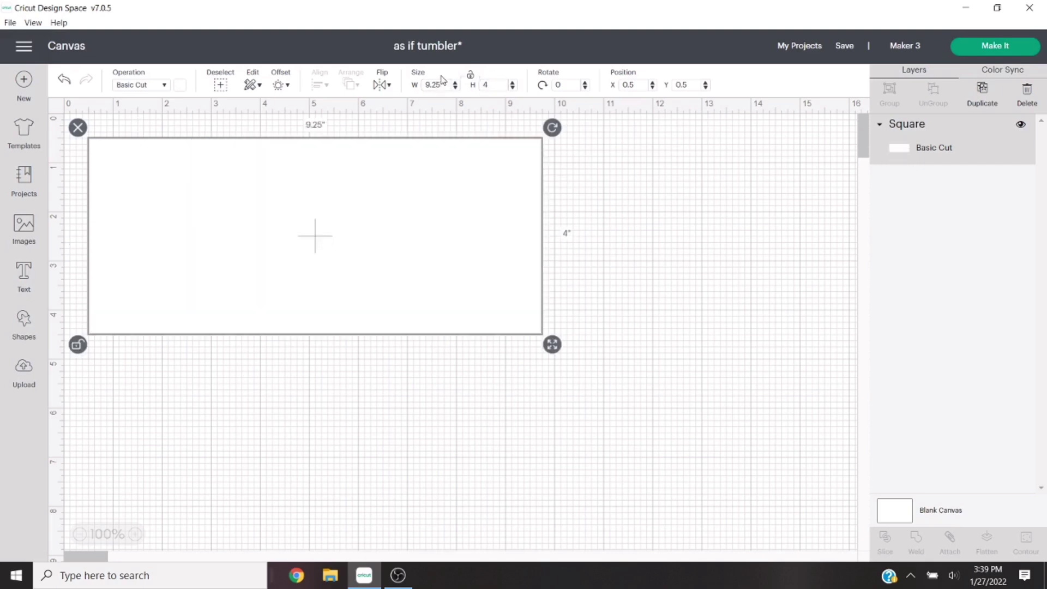
pyautogui.click(597, 239)
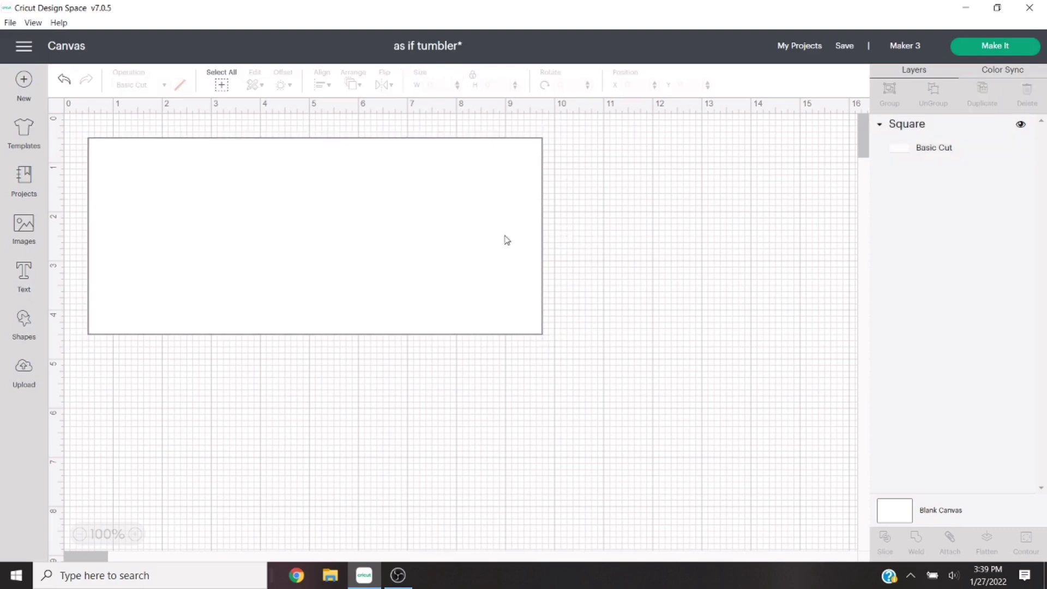
pyautogui.moveTo(420, 220); pyautogui.dragTo(396, 196)
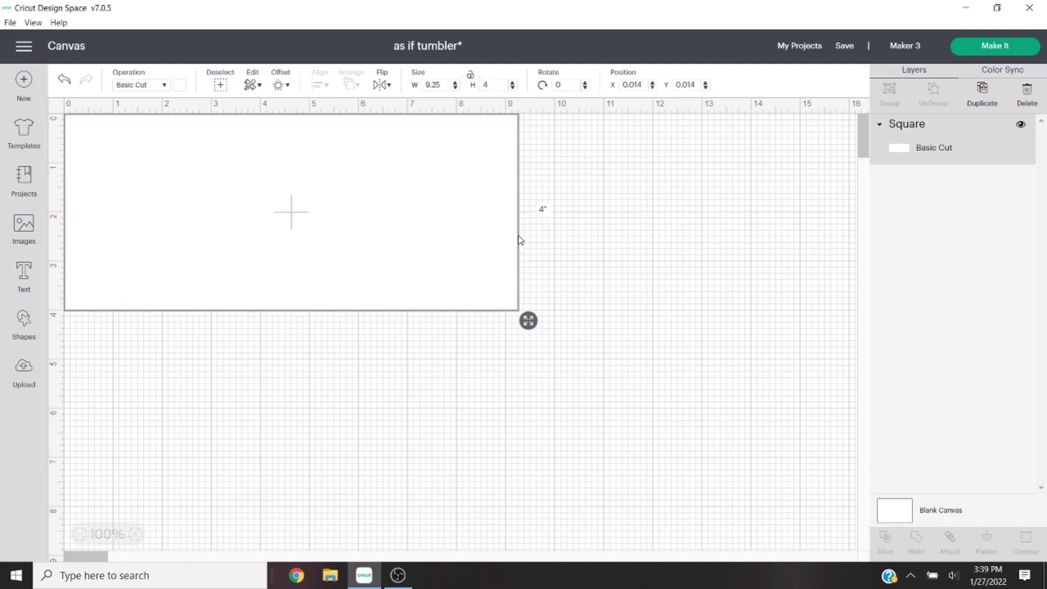
pyautogui.click(579, 240)
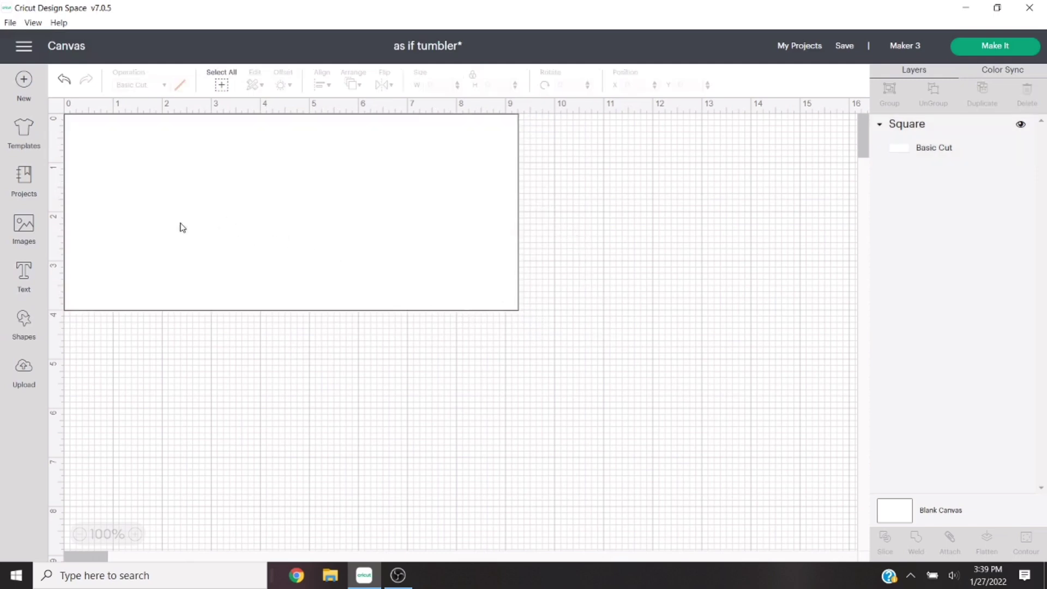
# Add a 0.2-inch-wide heart and place it near the top of the rectangle's left edge.
pyautogui.click(25, 328)
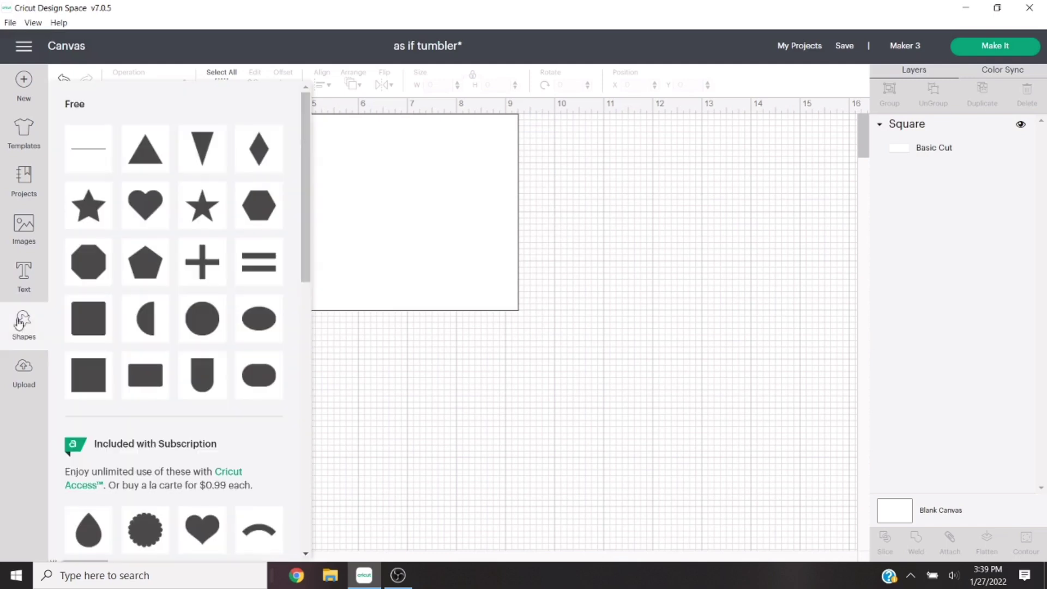
pyautogui.click(154, 211)
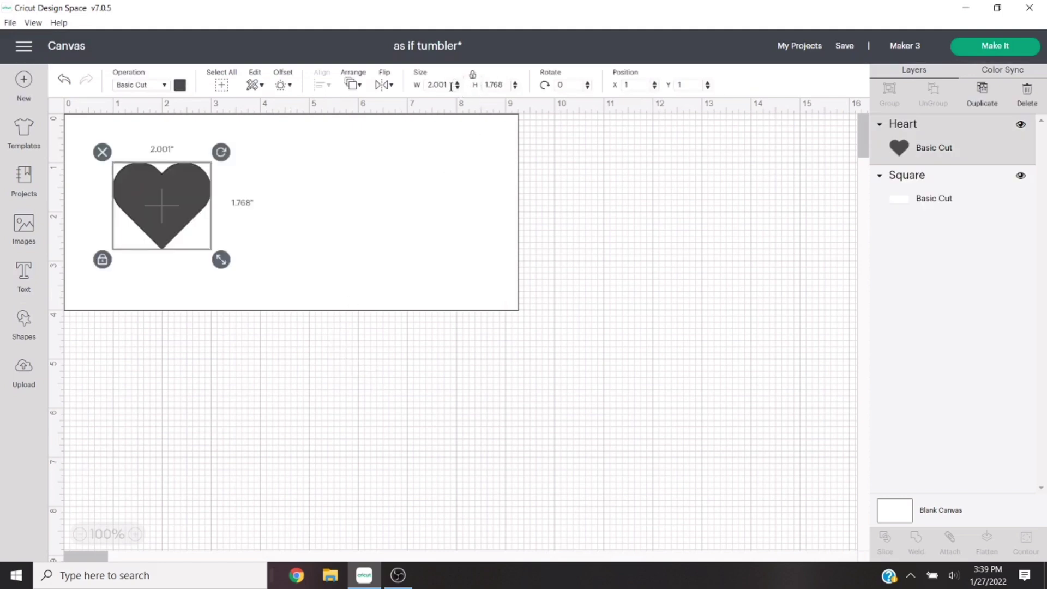
pyautogui.doubleClick(430, 83)
pyautogui.write('4')
pyautogui.press('Return')
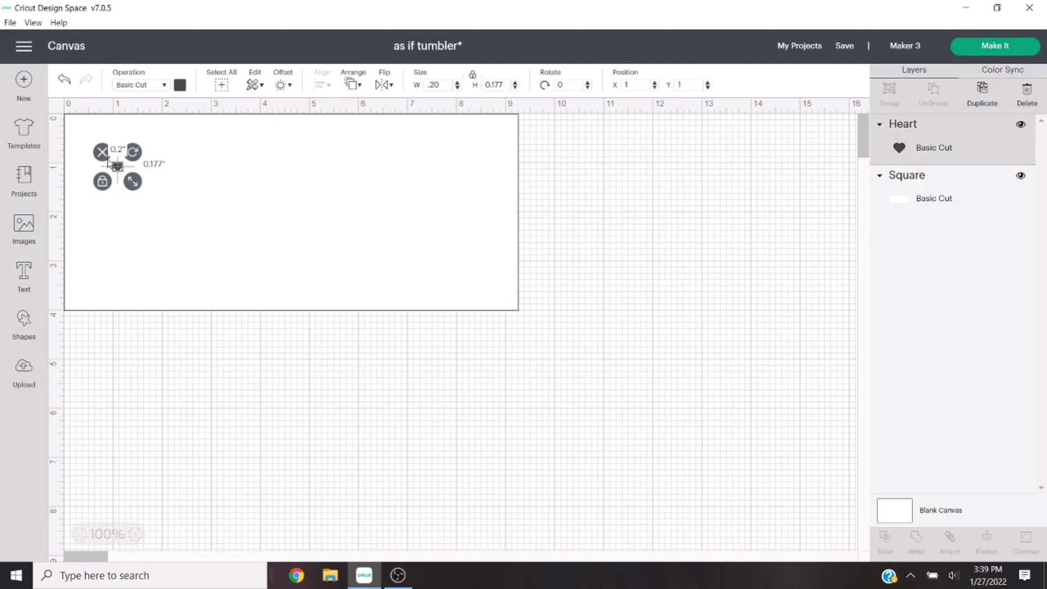
pyautogui.moveTo(118, 168); pyautogui.dragTo(69, 139)
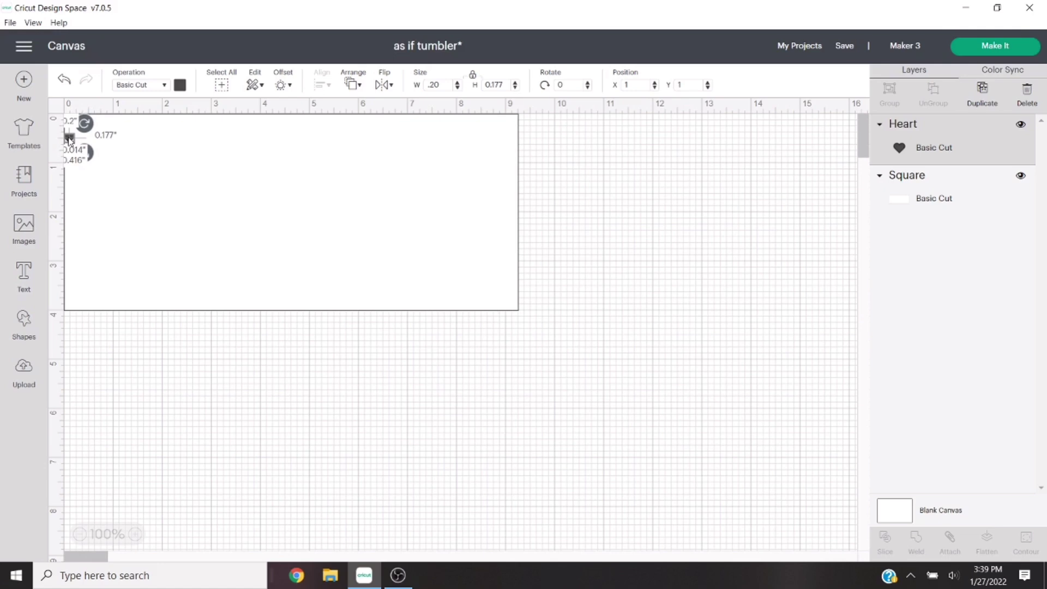
pyautogui.moveTo(69, 140); pyautogui.dragTo(69, 139)
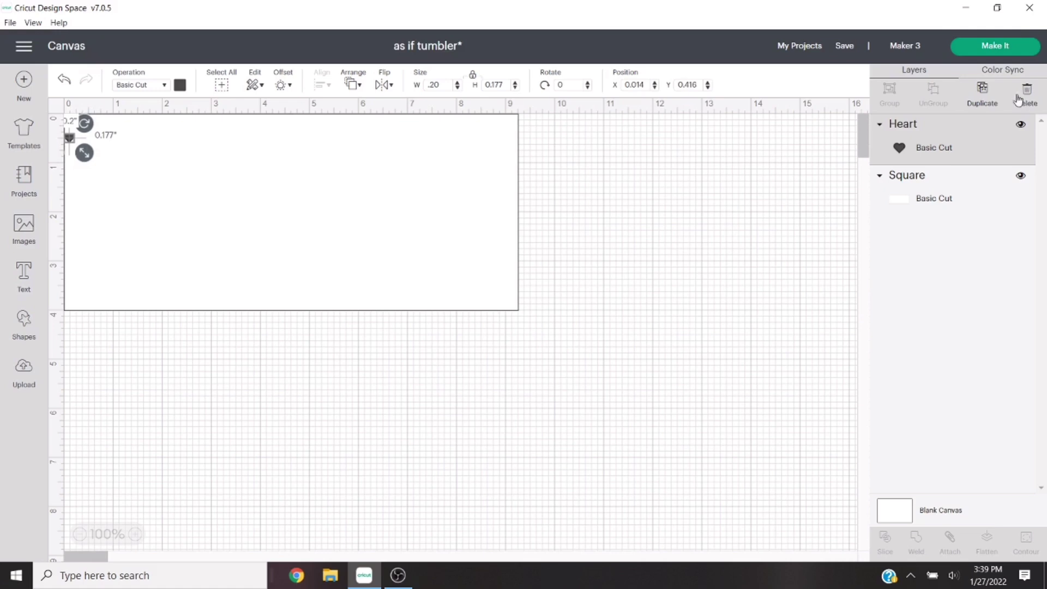
# Duplicate the heart three times, stacking the copies down the left edge.
pyautogui.click(981, 93)
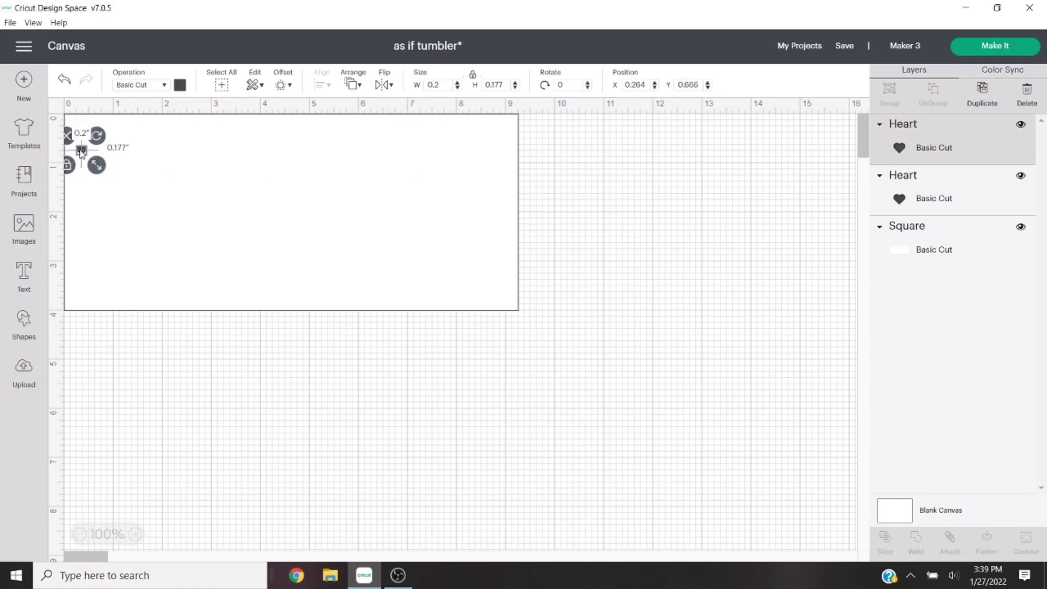
pyautogui.moveTo(81, 151); pyautogui.dragTo(69, 188)
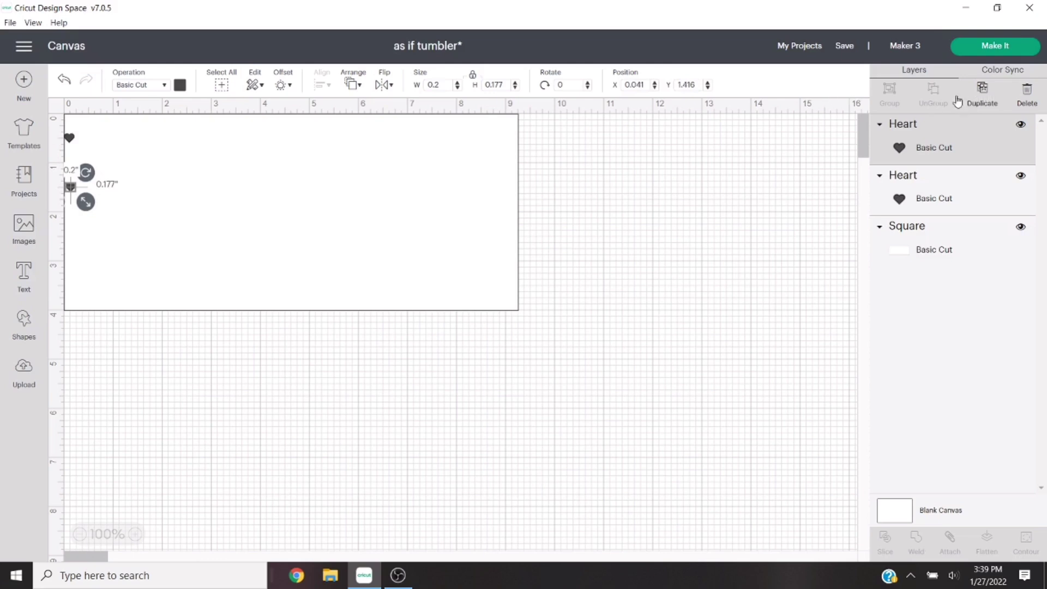
pyautogui.hotkey('ctrl', 'd')
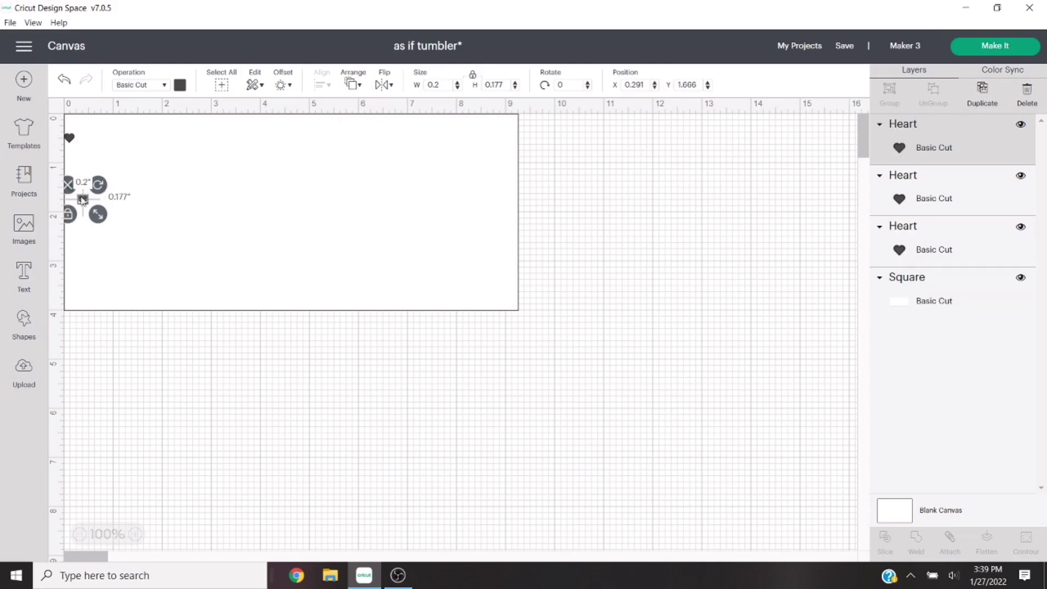
pyautogui.moveTo(83, 201); pyautogui.dragTo(70, 240)
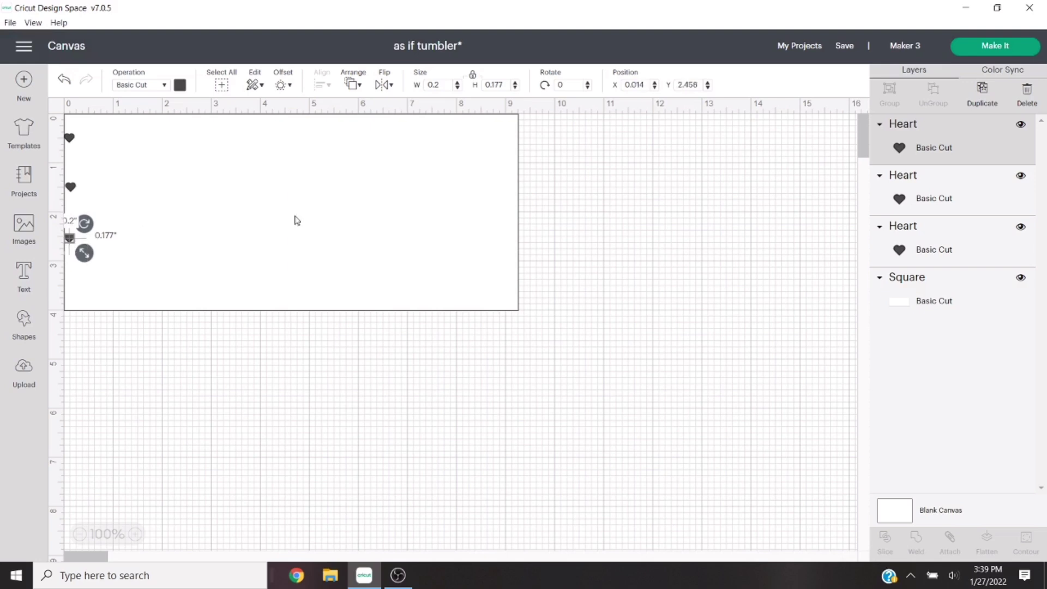
pyautogui.click(982, 88)
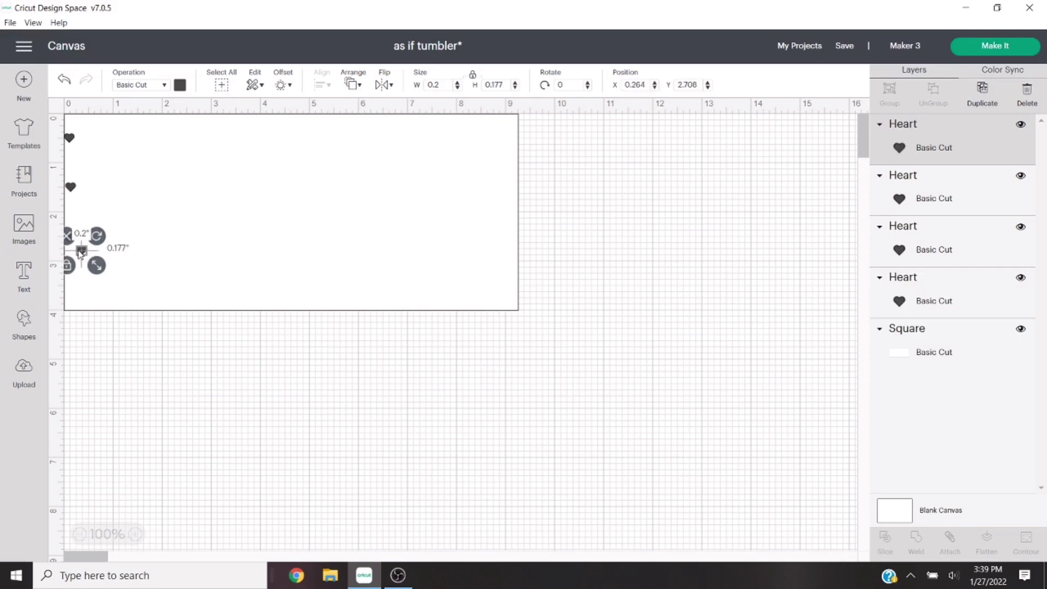
pyautogui.moveTo(80, 253); pyautogui.dragTo(68, 288)
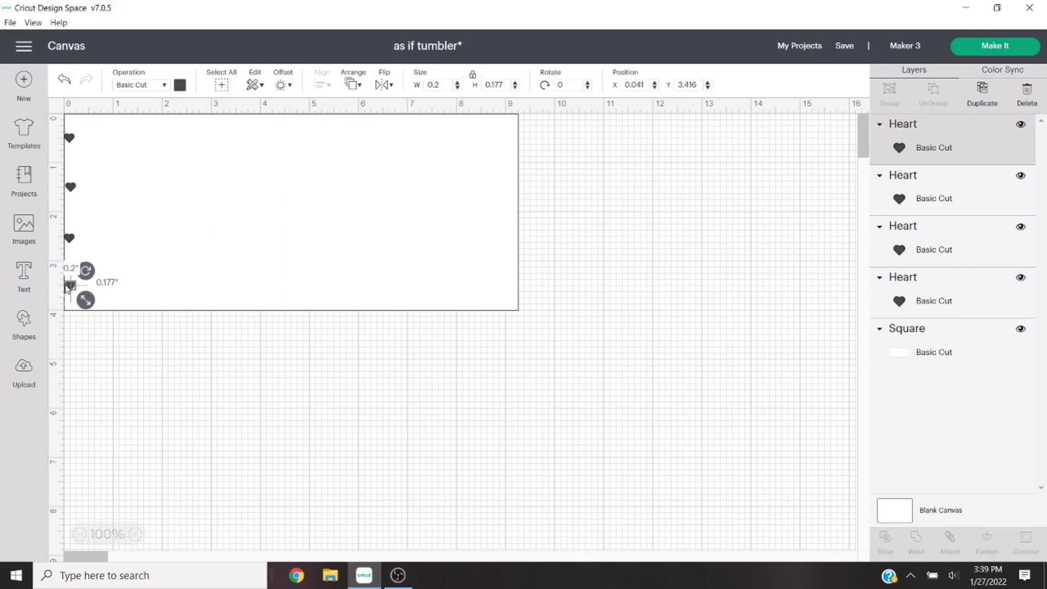
# Space the four hearts evenly, align them into one vertical column, and attach them.
pyautogui.keyDown('shift'); pyautogui.click(71, 242); pyautogui.keyUp('shift')
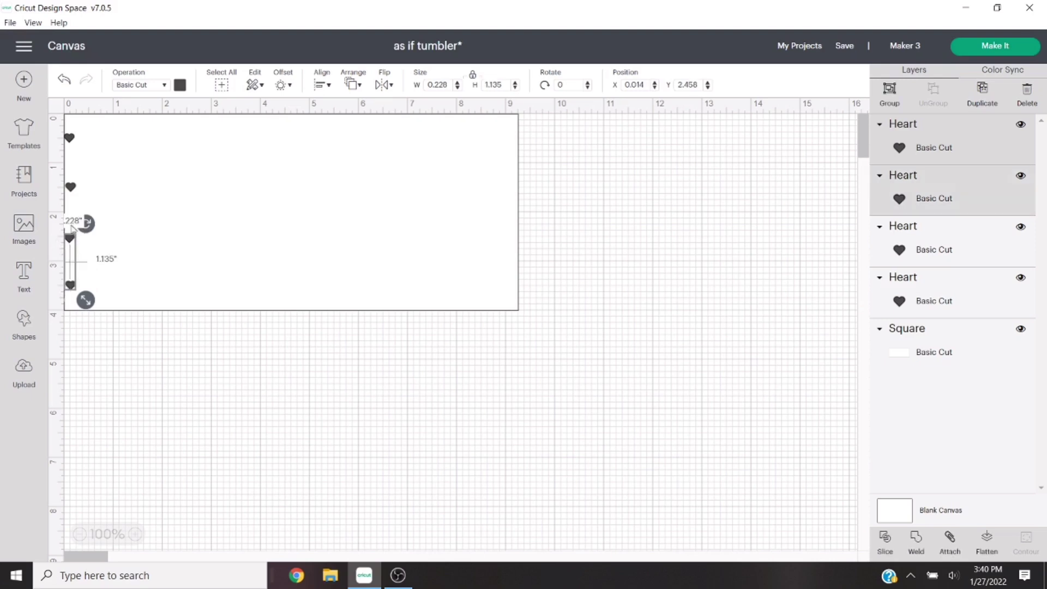
pyautogui.keyDown('shift'); pyautogui.click(69, 188); pyautogui.keyUp('shift')
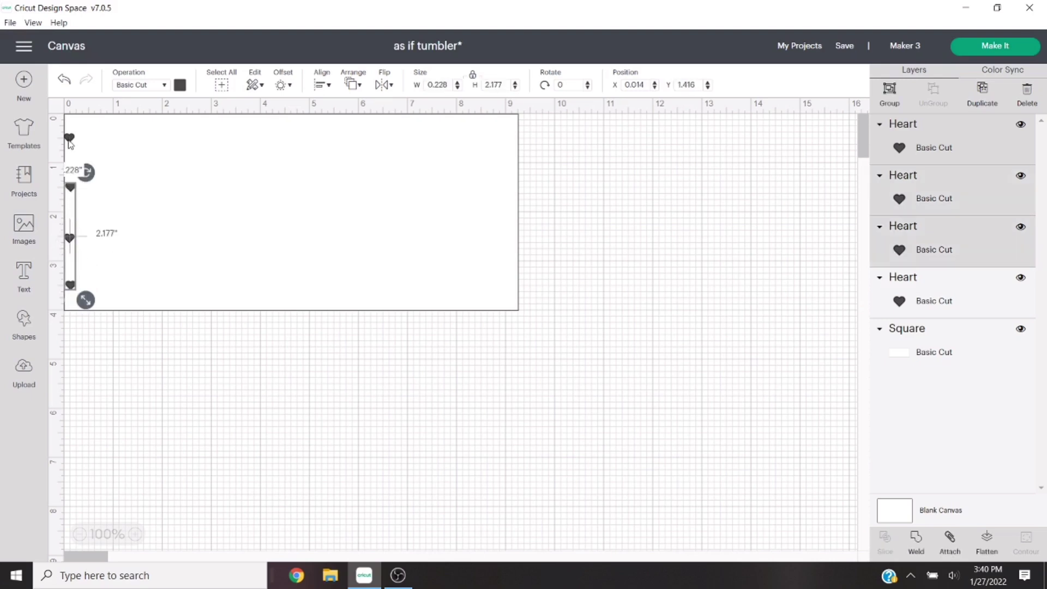
pyautogui.keyDown('shift'); pyautogui.click(70, 139); pyautogui.keyUp('shift')
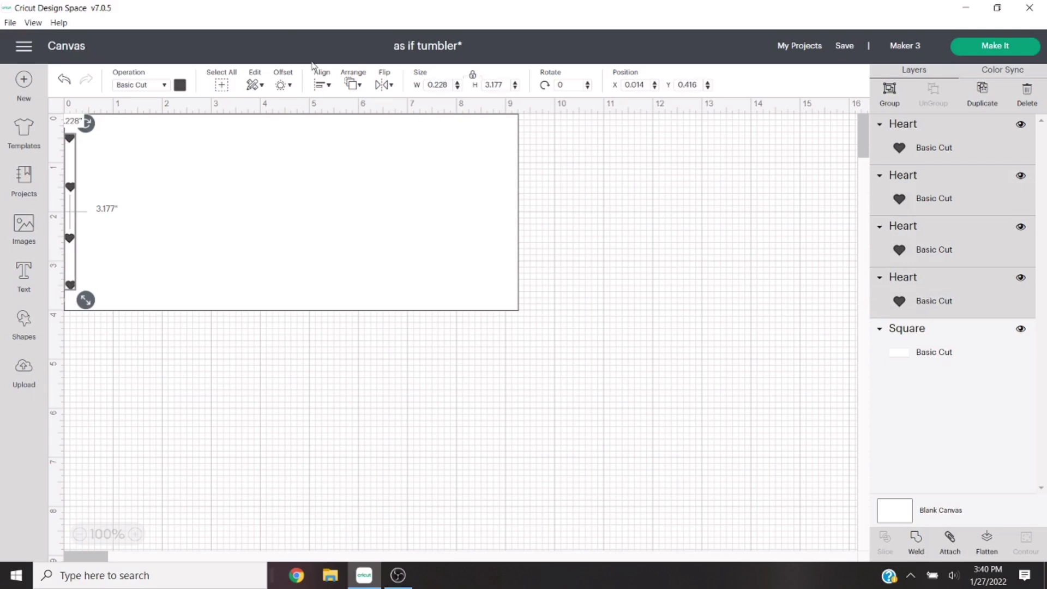
pyautogui.click(321, 85)
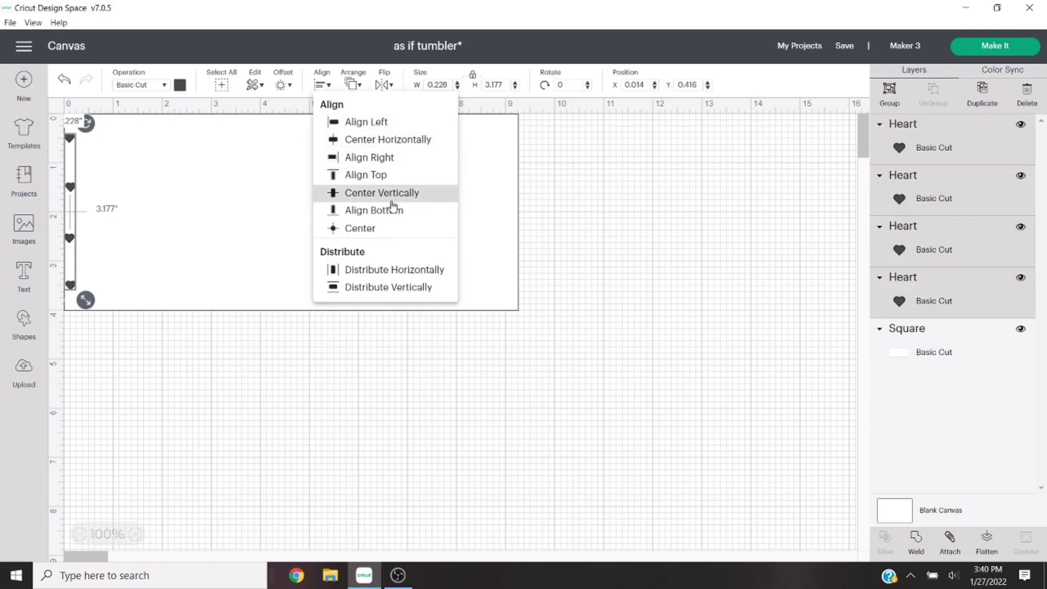
pyautogui.click(367, 288)
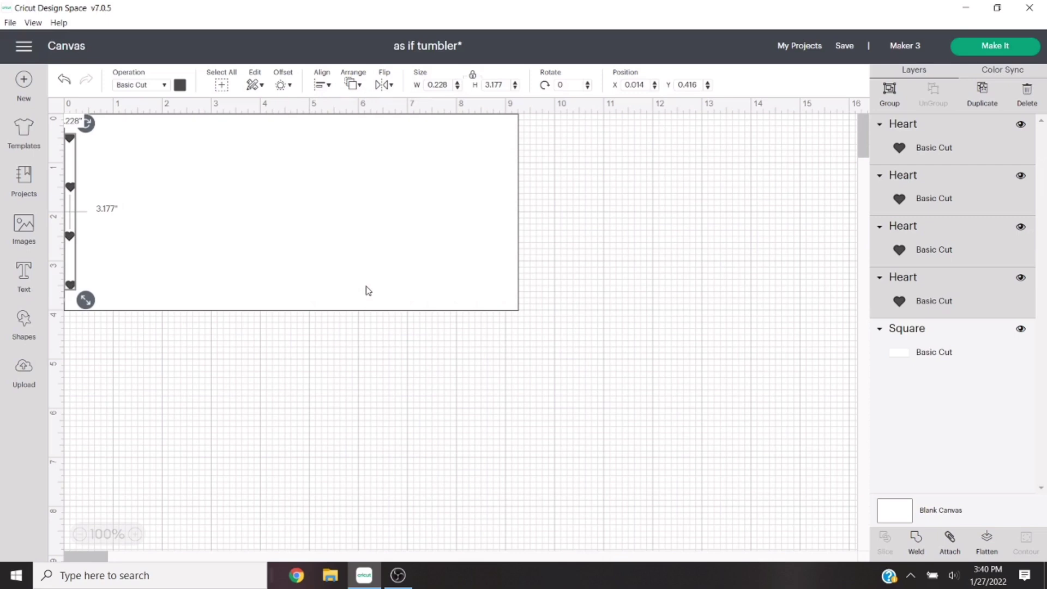
pyautogui.click(322, 86)
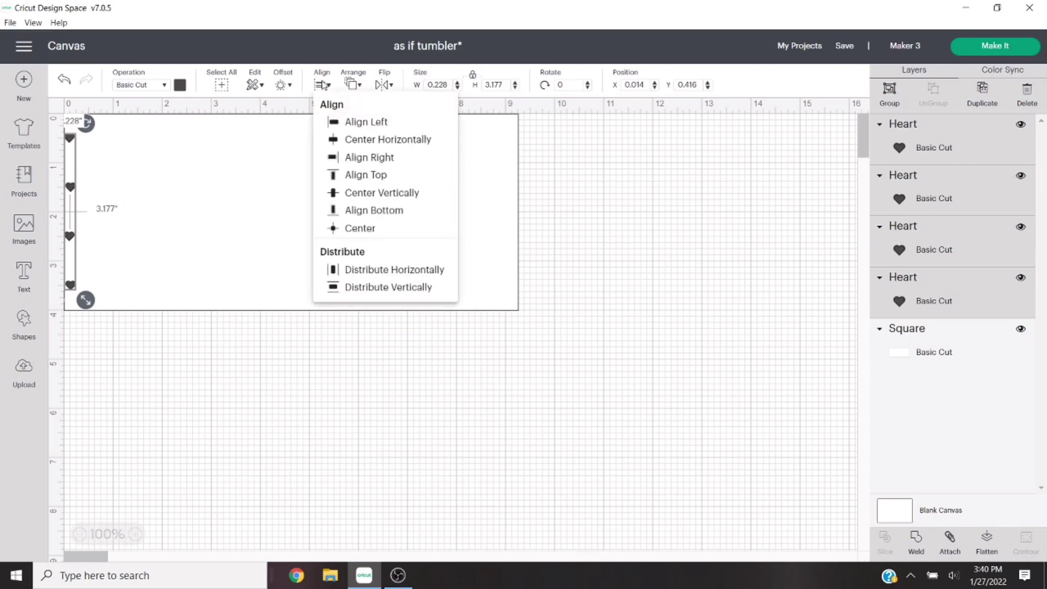
pyautogui.click(363, 158)
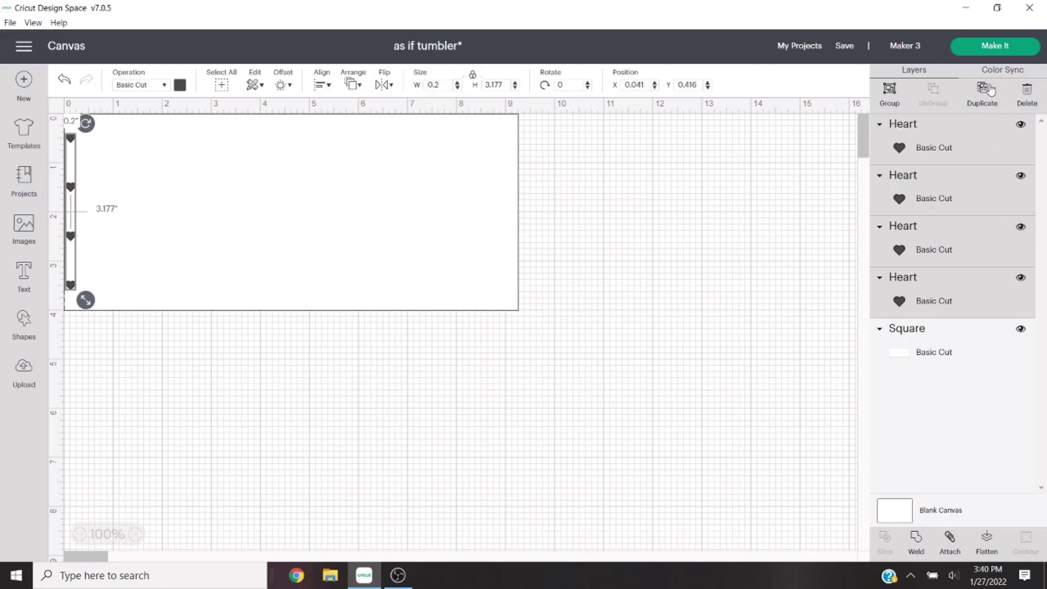
pyautogui.click(949, 540)
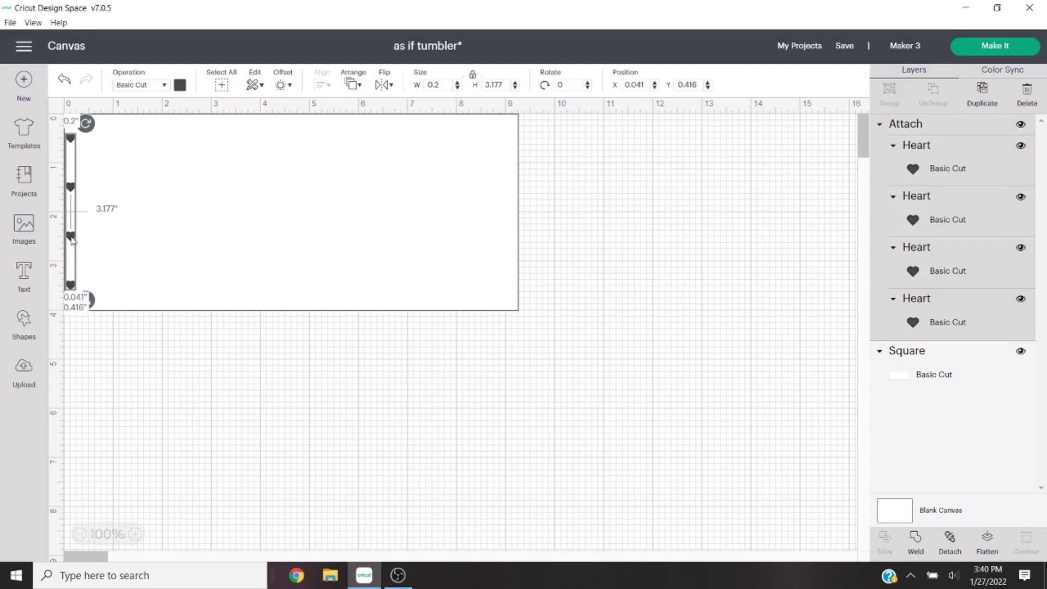
# Duplicate the heart column and offset the copy to about X 0.916", Y 1" to stagger it.
pyautogui.click(152, 383)
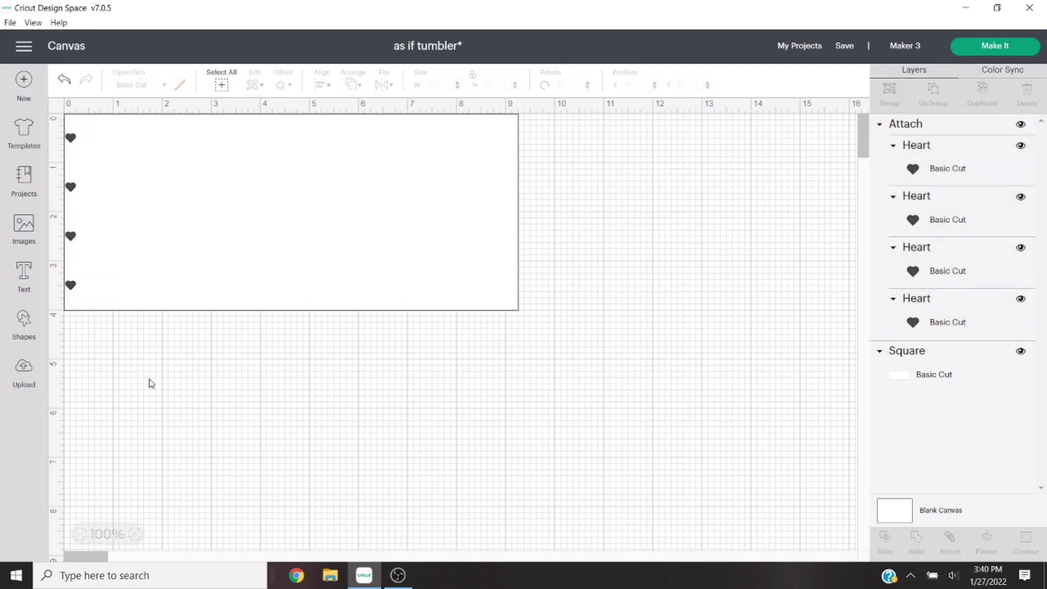
pyautogui.click(72, 240)
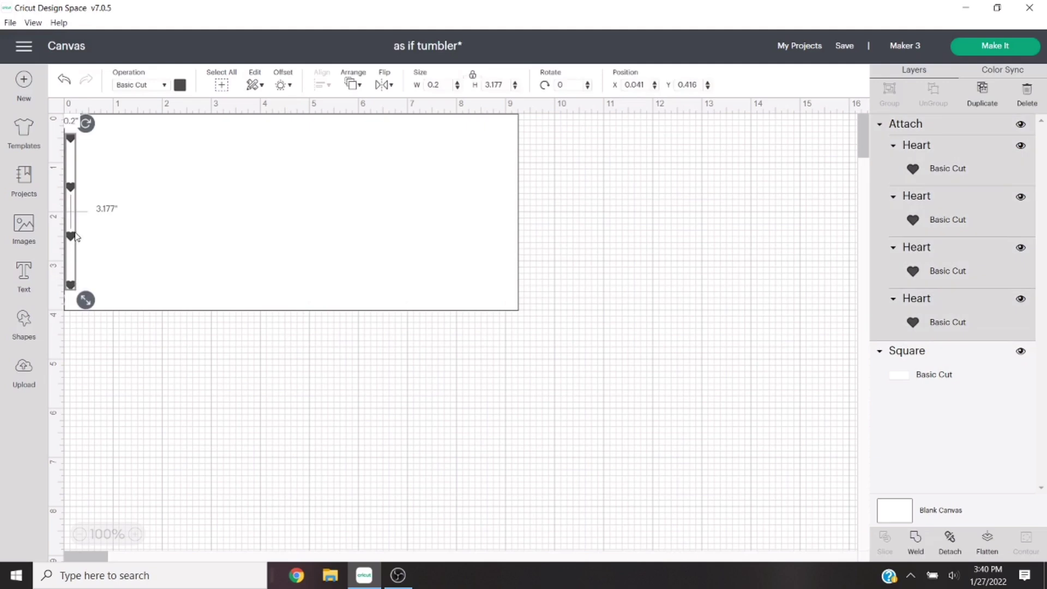
pyautogui.click(982, 90)
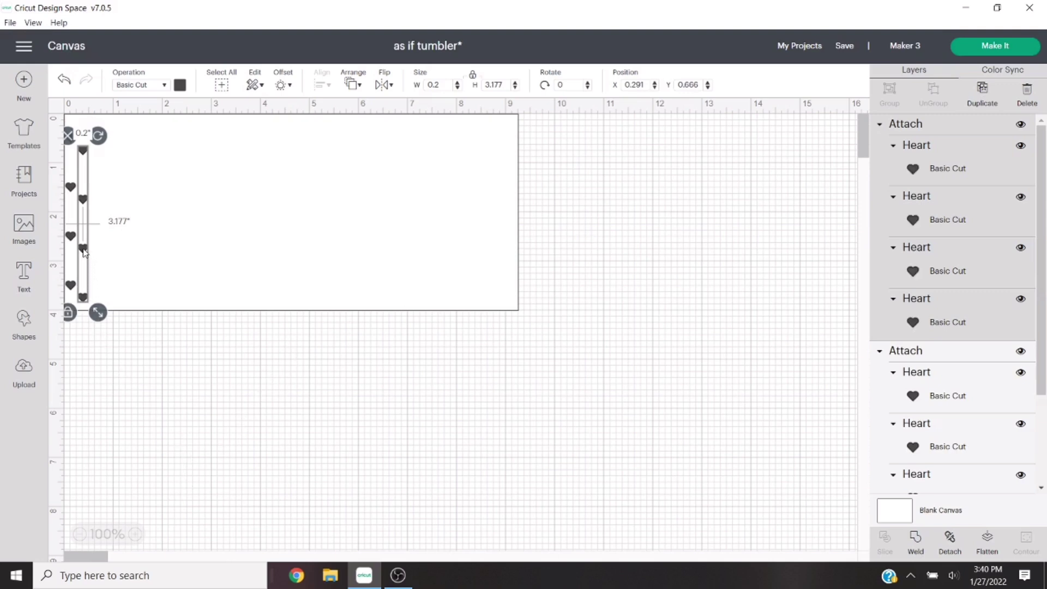
pyautogui.moveTo(83, 252); pyautogui.dragTo(115, 259)
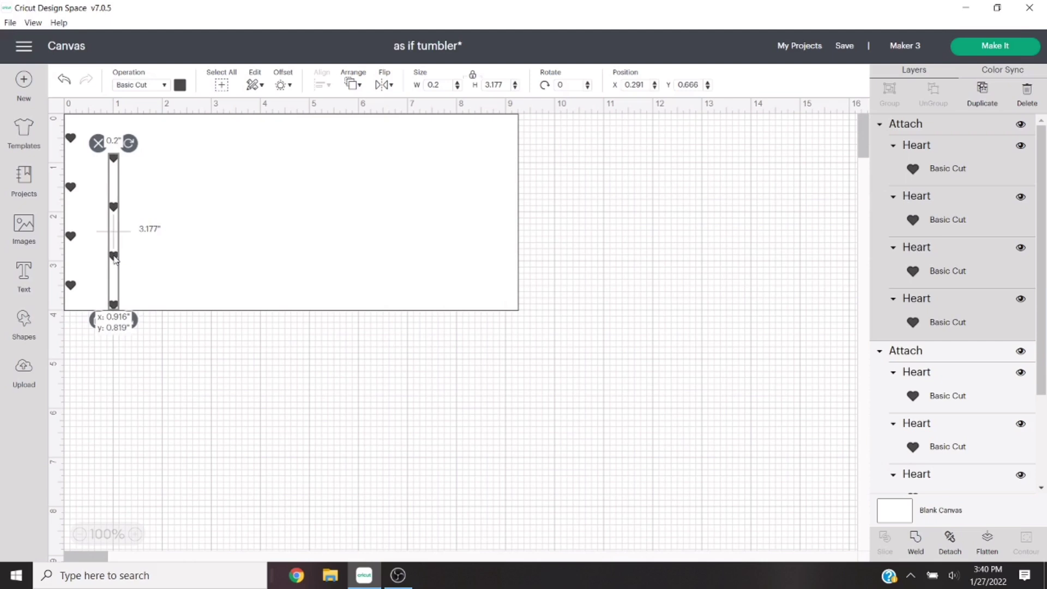
pyautogui.moveTo(115, 259); pyautogui.dragTo(114, 268)
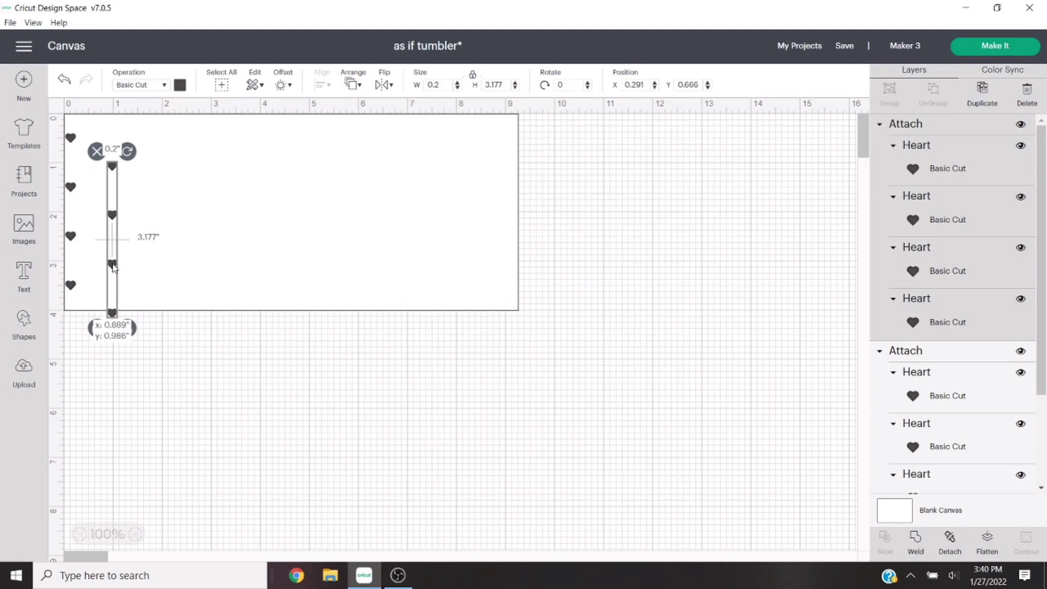
pyautogui.moveTo(113, 268); pyautogui.dragTo(114, 269)
pyautogui.moveTo(114, 268); pyautogui.dragTo(114, 269)
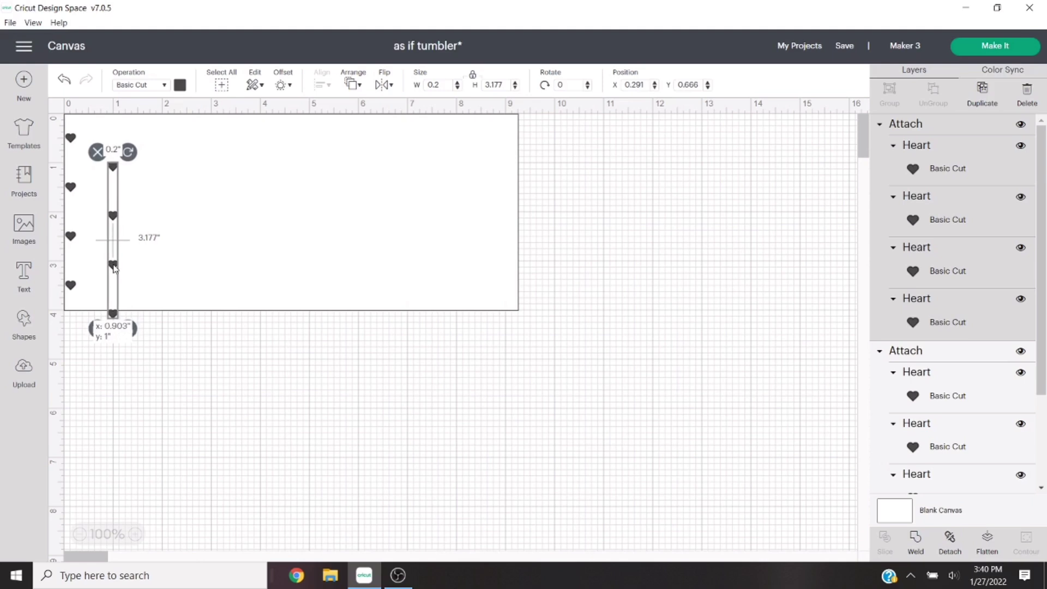
pyautogui.moveTo(115, 269)
pyautogui.mouseDown()
pyautogui.moveTo(69, 265)
pyautogui.moveTo(114, 266)
pyautogui.mouseUp()
pyautogui.click(982, 90)
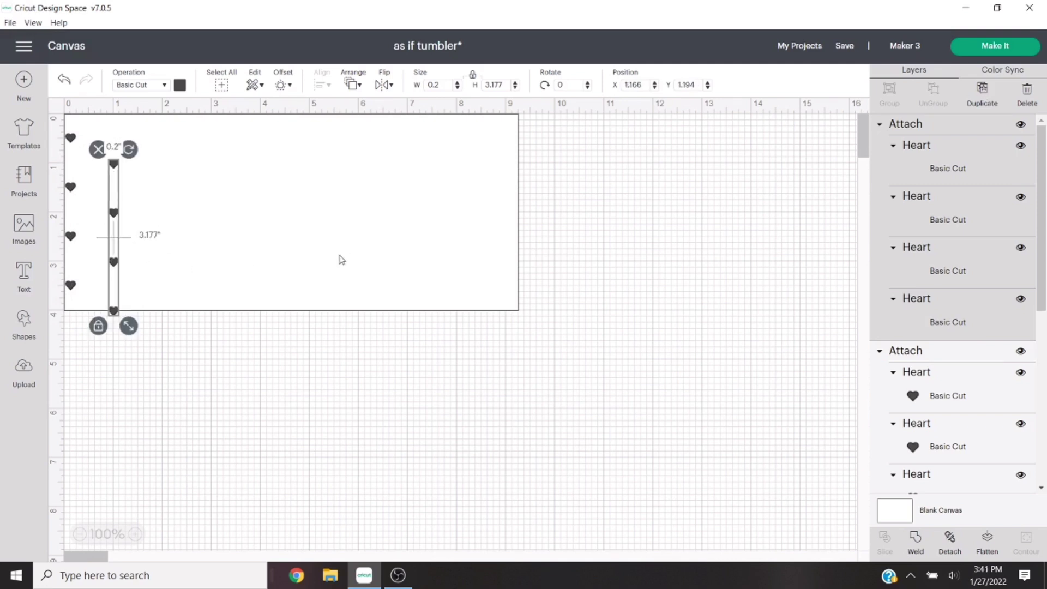
# Make more heart-column copies and spread them across the rectangle to about 8 inches.
pyautogui.moveTo(127, 225); pyautogui.dragTo(458, 186)
pyautogui.click(982, 89)
pyautogui.click(982, 90)
pyautogui.click(982, 90)
pyautogui.click(982, 90)
pyautogui.hotkey('ctrl', 'd')
pyautogui.hotkey('ctrl', 'd')
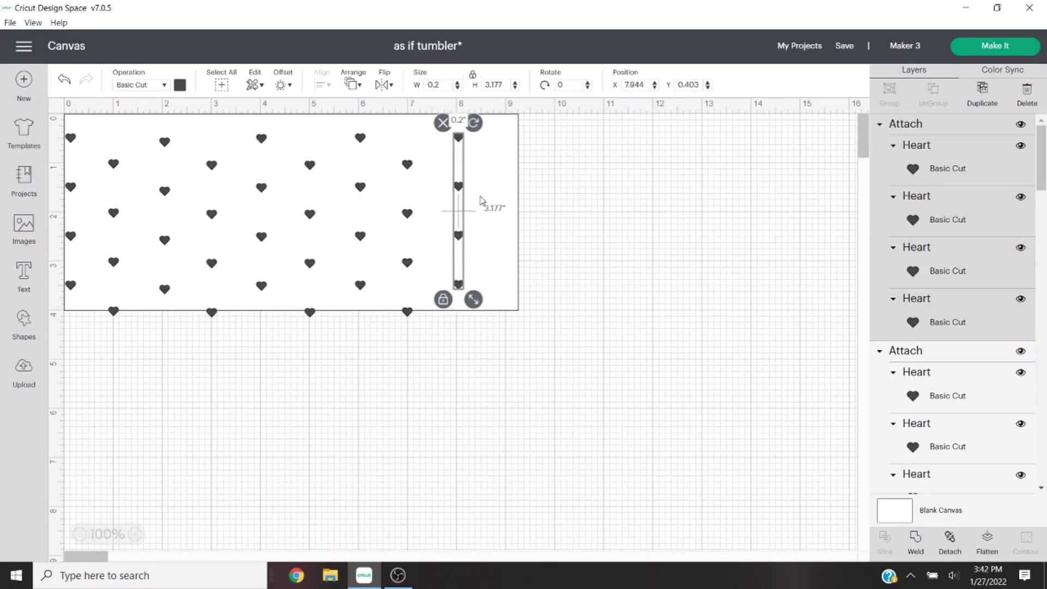
pyautogui.click(603, 227)
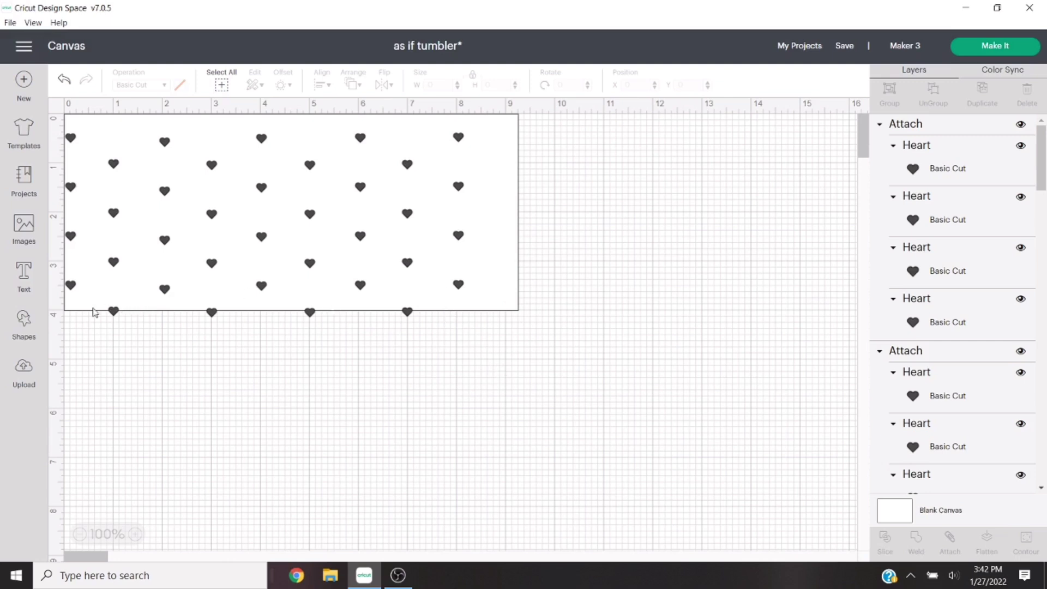
pyautogui.click(71, 285)
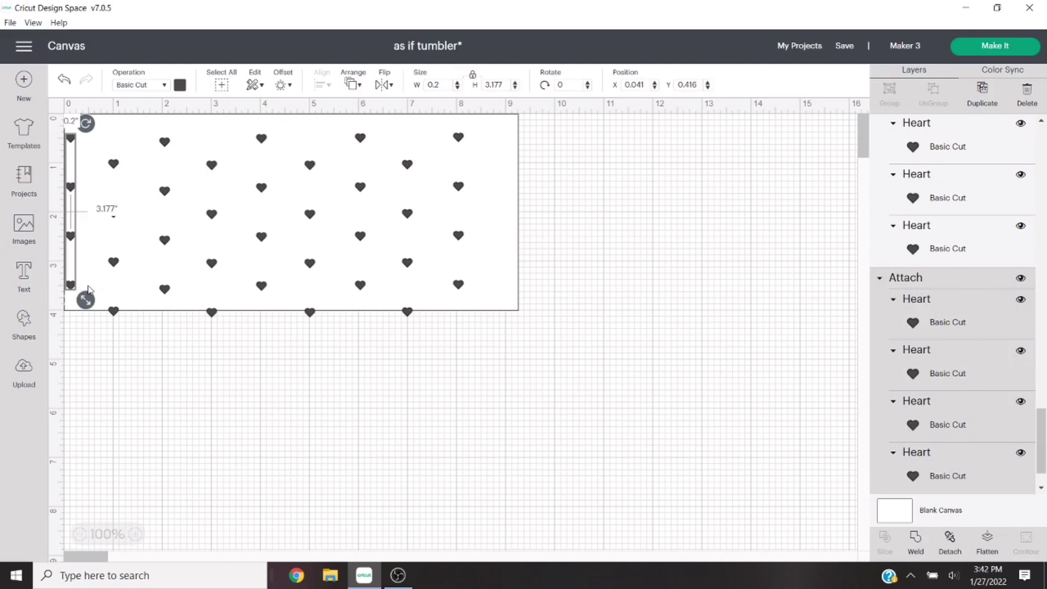
# Top-align the five upper heart columns and distribute them evenly across 8.103 inches.
pyautogui.keyDown('shift'); pyautogui.click(164, 289); pyautogui.keyUp('shift')
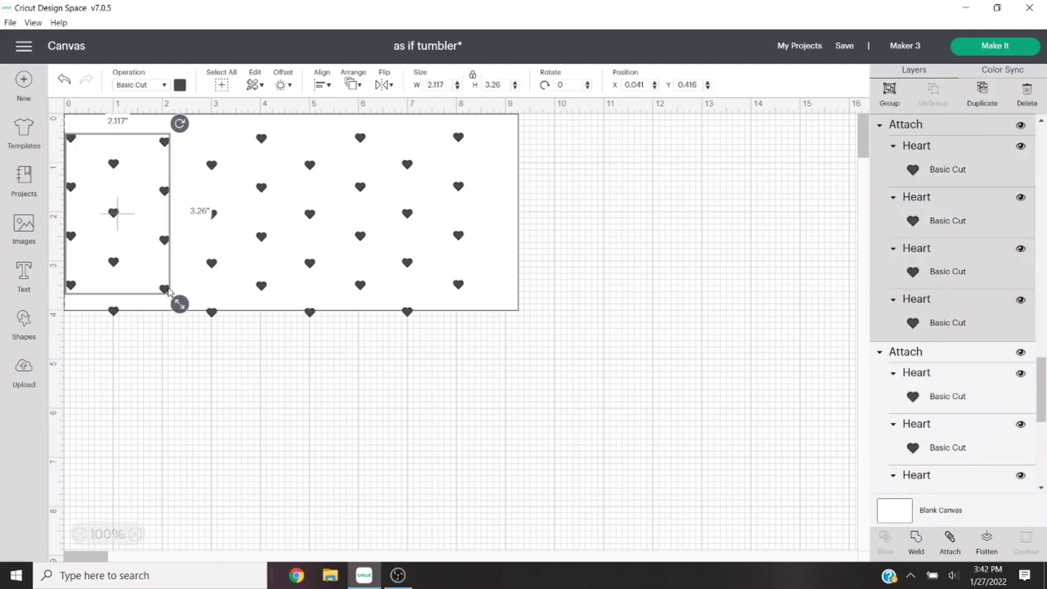
pyautogui.keyDown('shift'); pyautogui.click(264, 289); pyautogui.keyUp('shift')
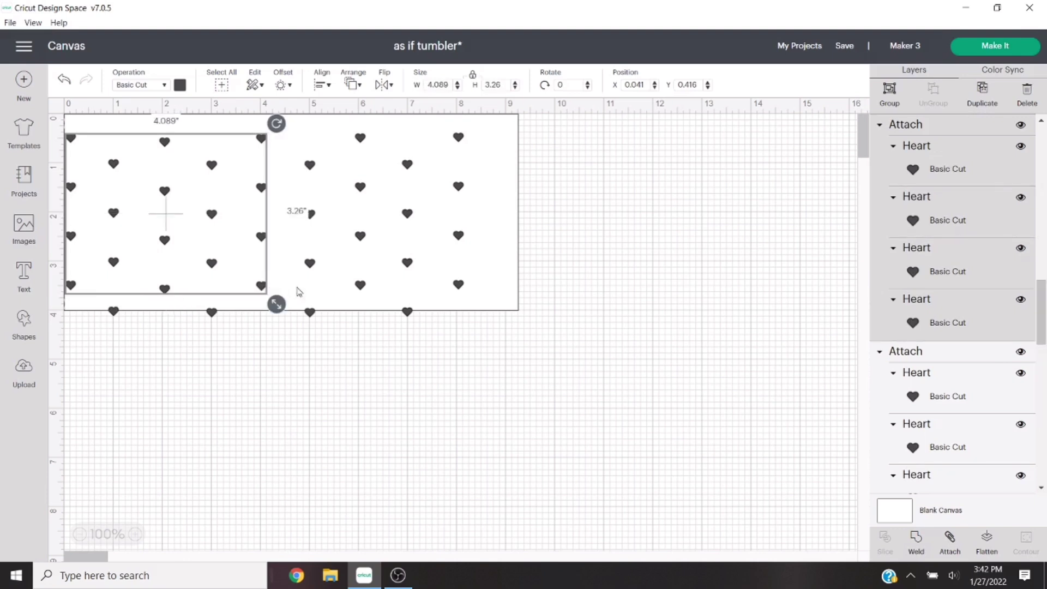
pyautogui.keyDown('shift'); pyautogui.click(359, 286); pyautogui.keyUp('shift')
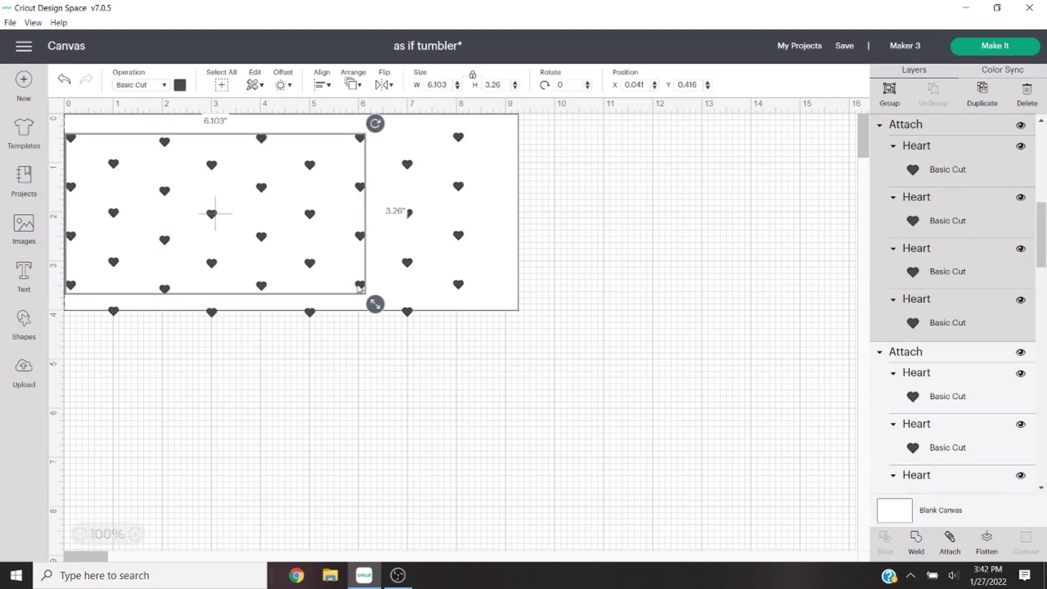
pyautogui.keyDown('shift'); pyautogui.click(459, 289); pyautogui.keyUp('shift')
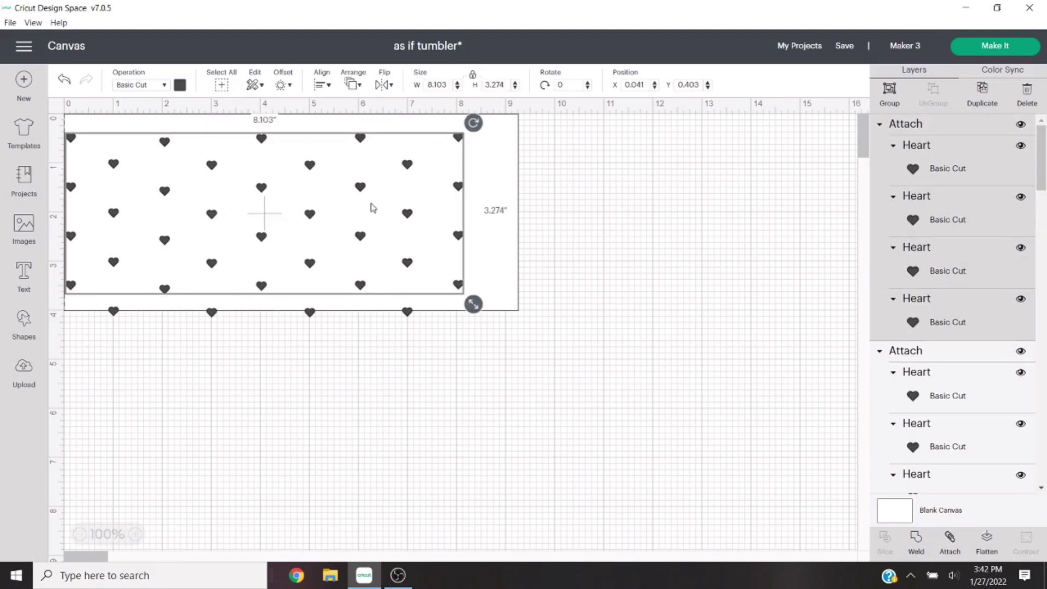
pyautogui.click(321, 86)
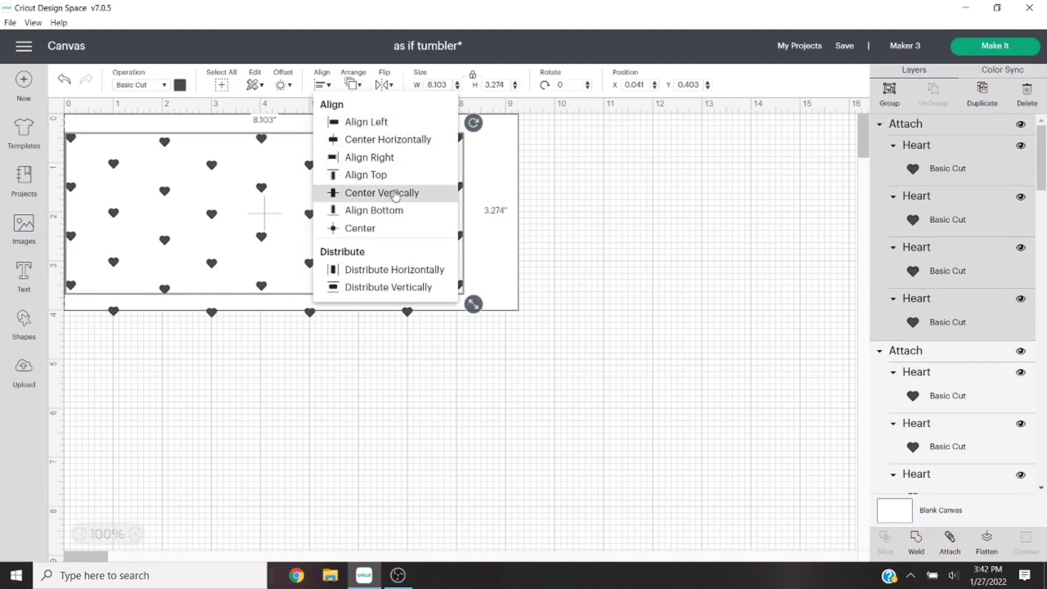
pyautogui.click(388, 175)
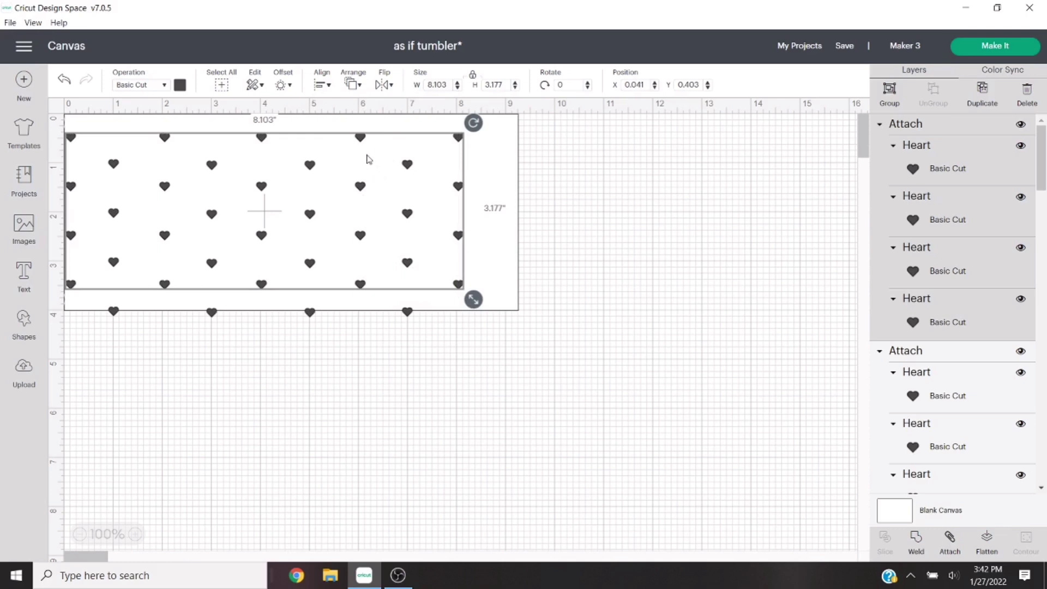
pyautogui.click(322, 88)
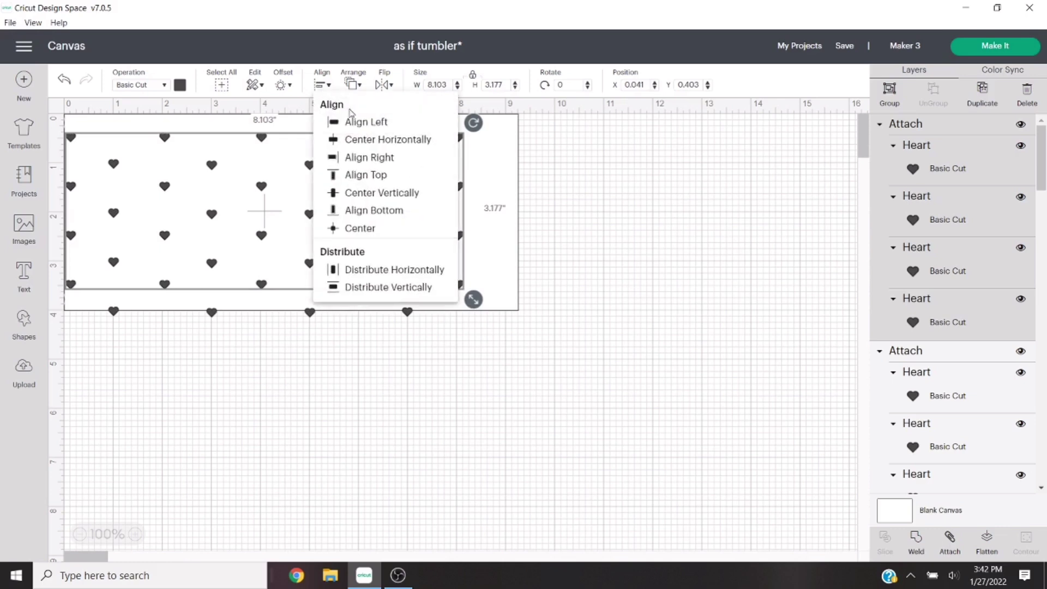
pyautogui.click(409, 270)
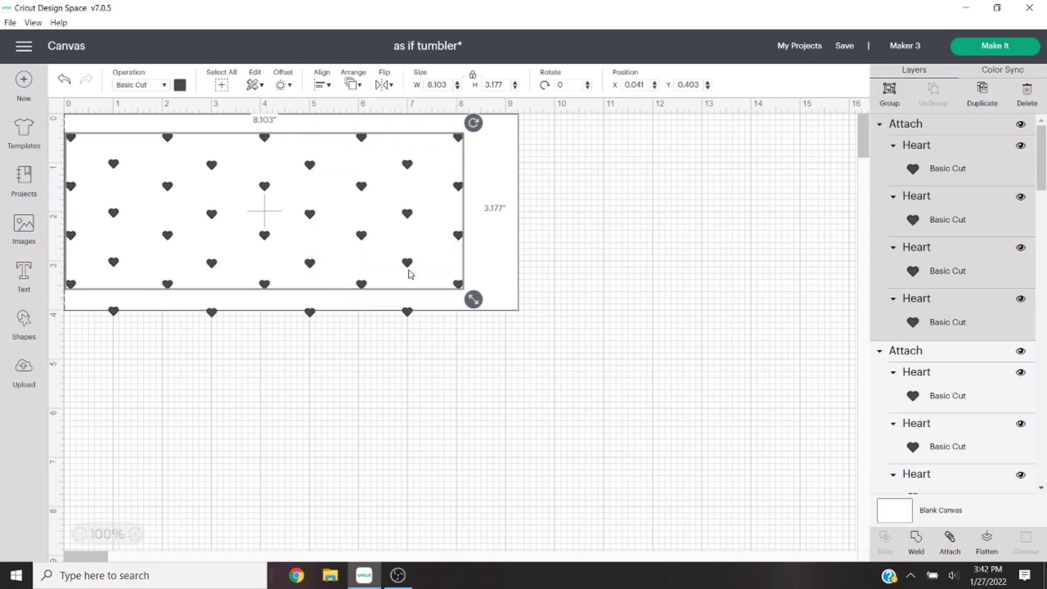
pyautogui.click(627, 277)
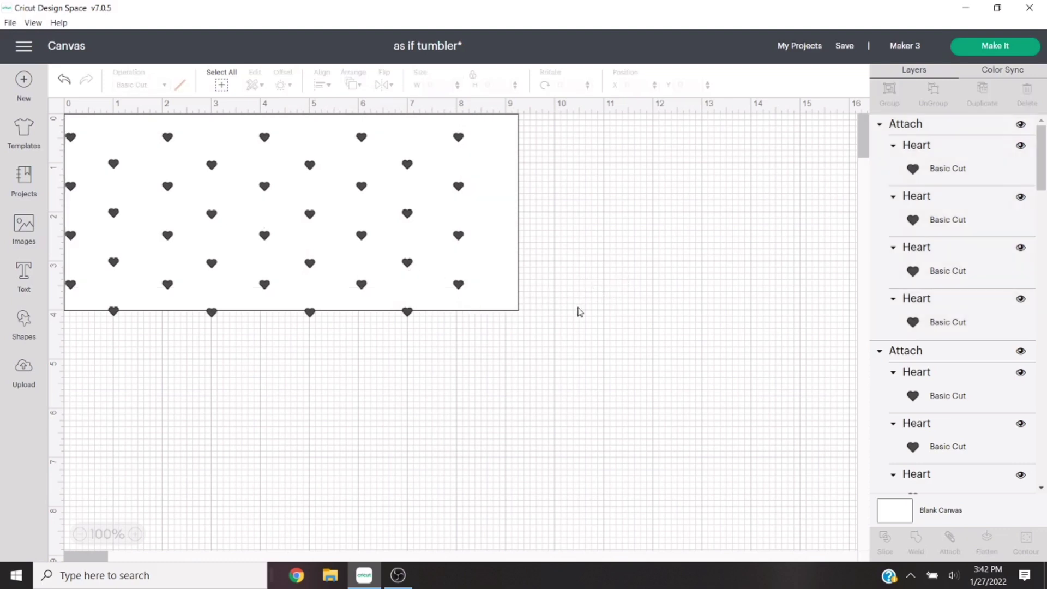
# Bottom-align the four offset heart columns and distribute them evenly across 6.186 inches.
pyautogui.click(115, 316)
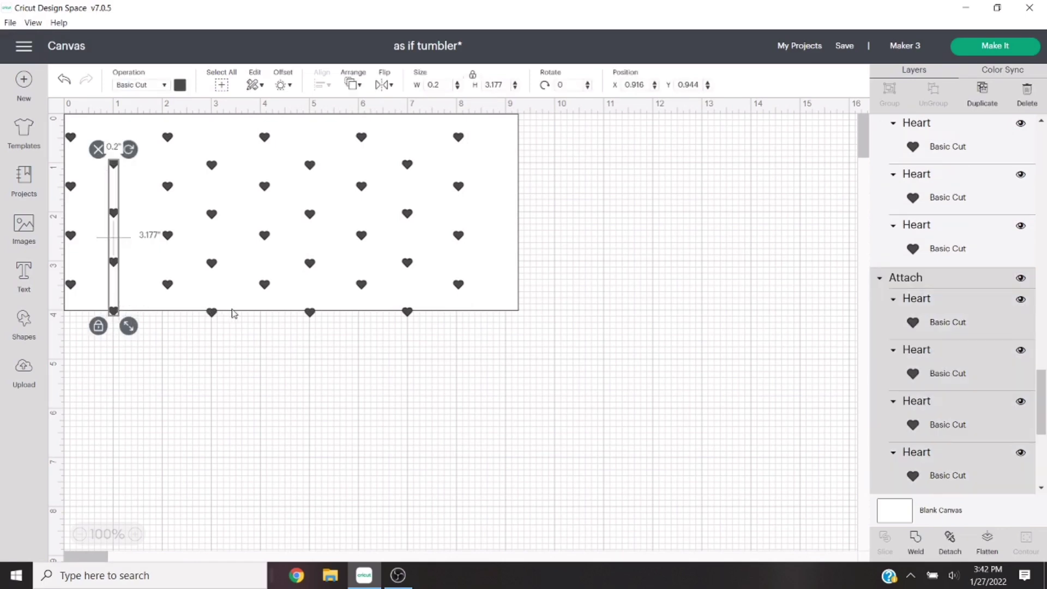
pyautogui.keyDown('shift'); pyautogui.click(213, 314); pyautogui.keyUp('shift')
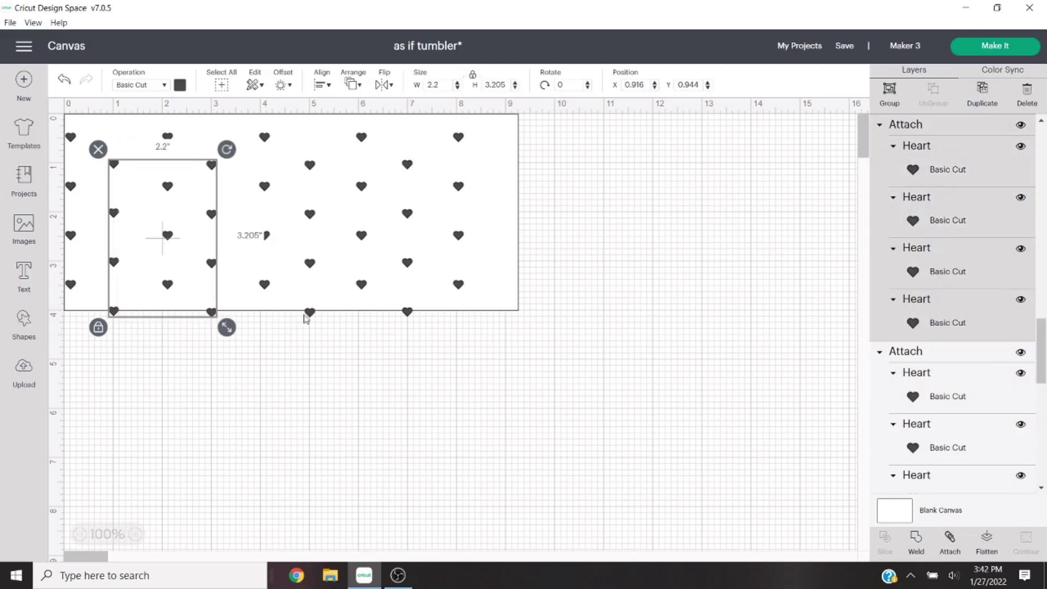
pyautogui.keyDown('shift'); pyautogui.click(309, 314); pyautogui.keyUp('shift')
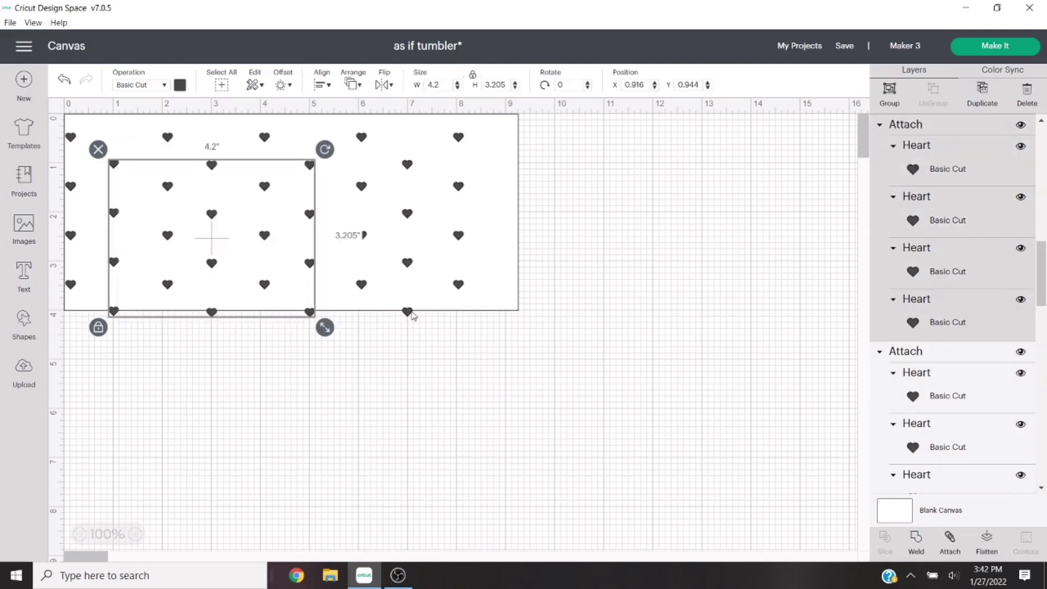
pyautogui.keyDown('shift'); pyautogui.click(408, 314); pyautogui.keyUp('shift')
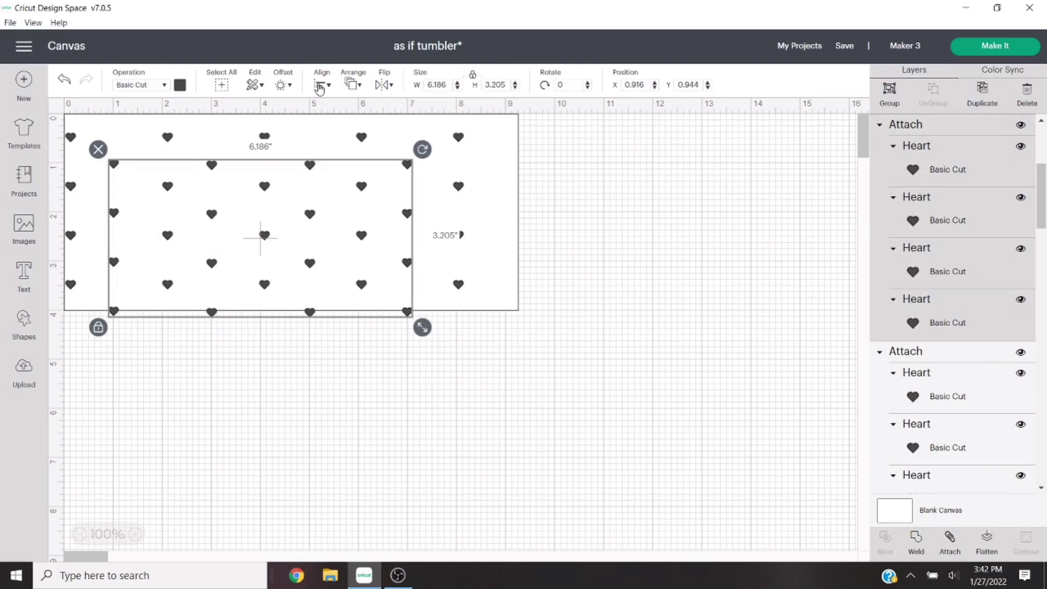
pyautogui.click(321, 86)
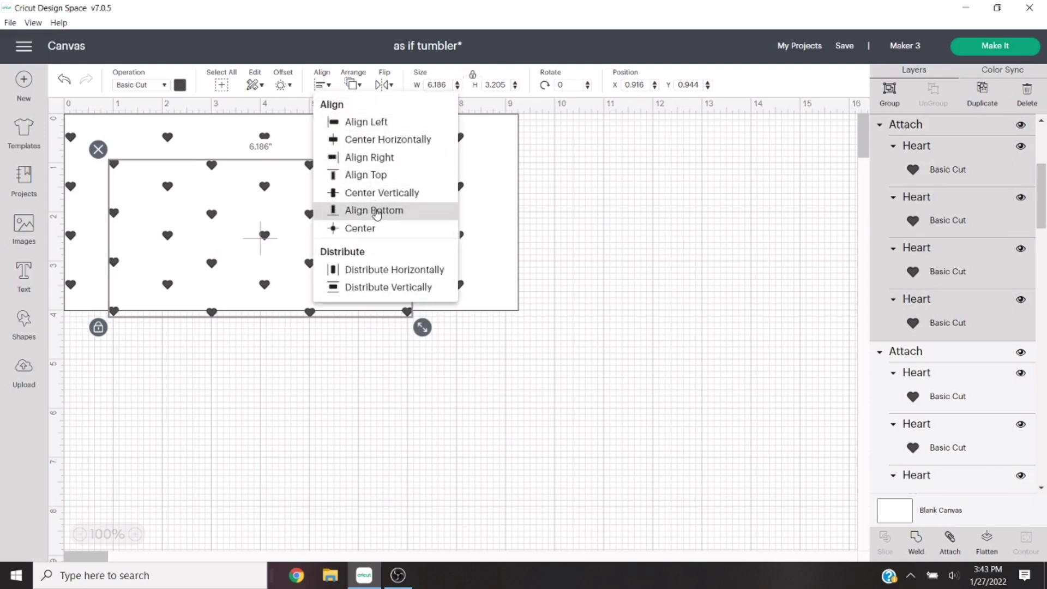
pyautogui.click(376, 212)
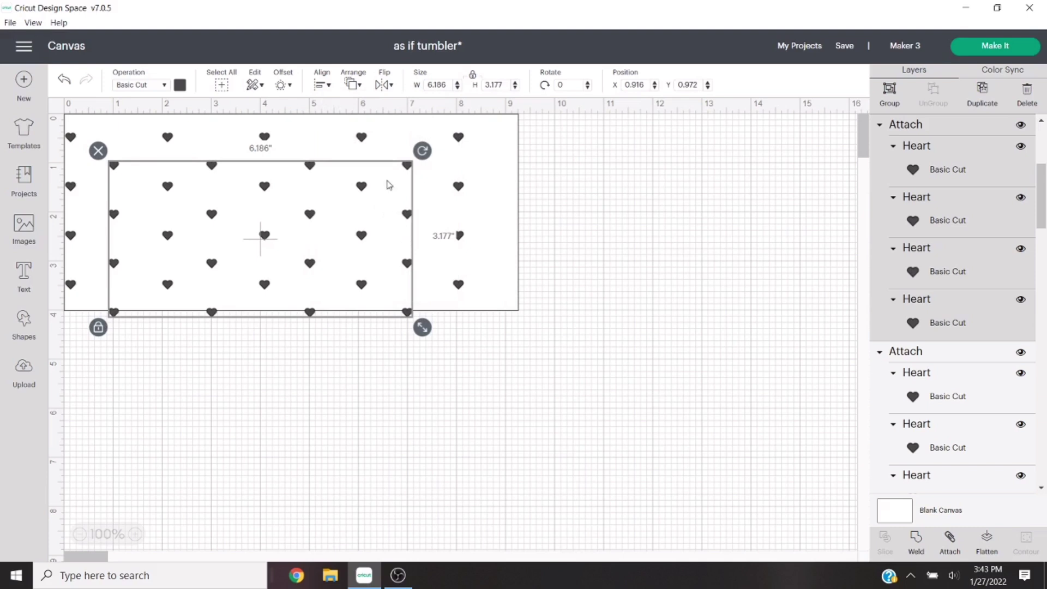
pyautogui.click(319, 85)
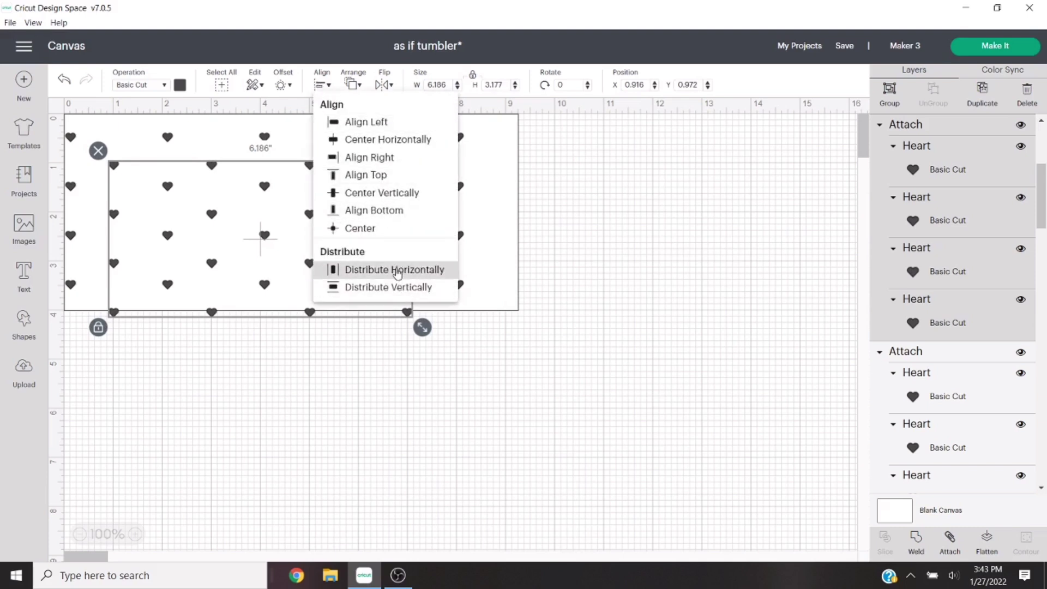
pyautogui.click(397, 270)
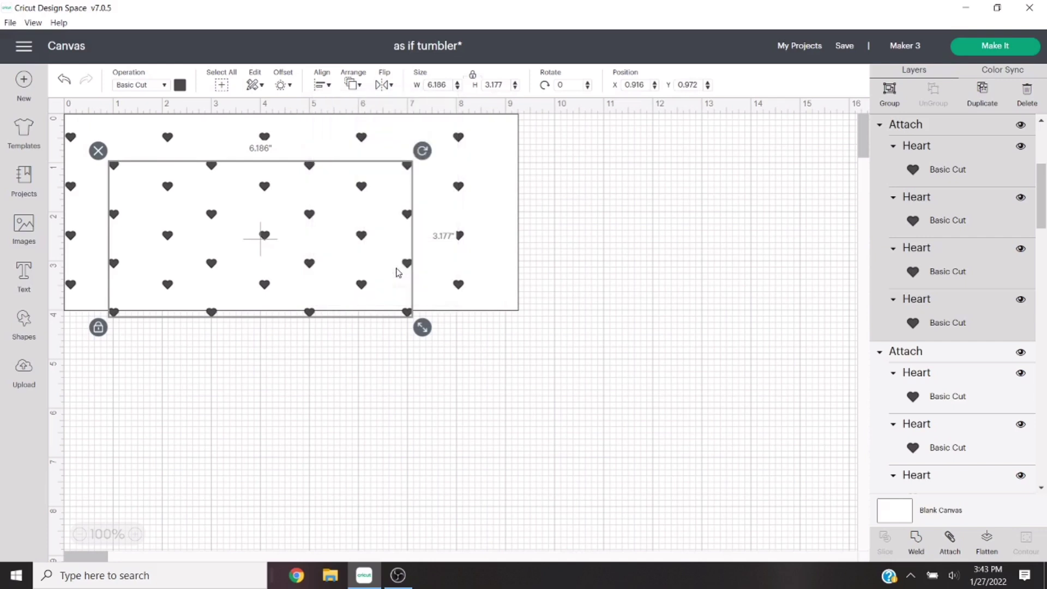
pyautogui.click(589, 275)
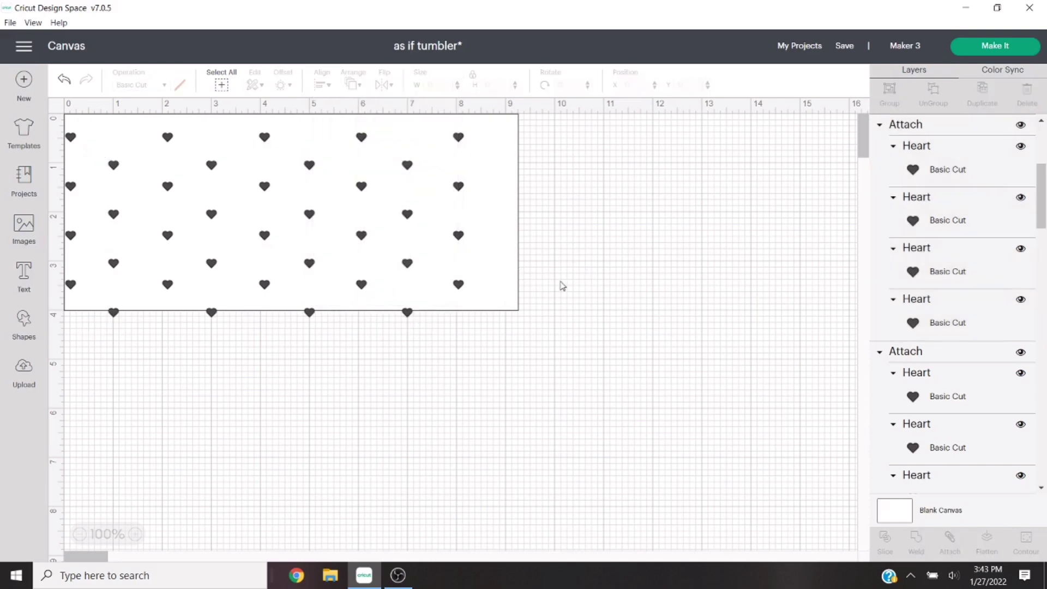
# Select all nine heart columns and distribute them evenly across the 8.103-inch width.
pyautogui.click(71, 285)
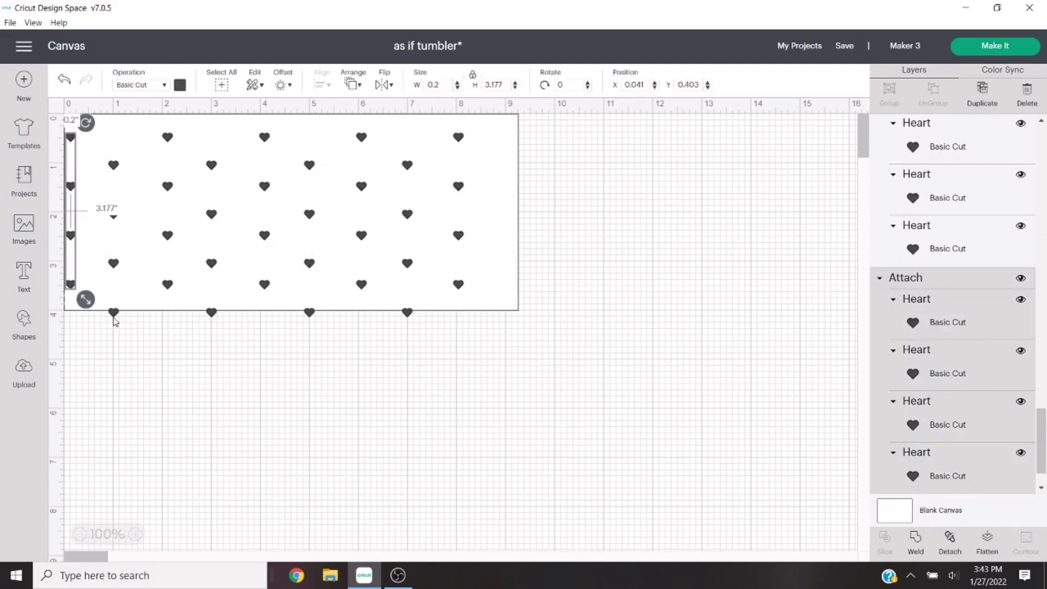
pyautogui.keyDown('shift'); pyautogui.click(165, 285); pyautogui.keyUp('shift')
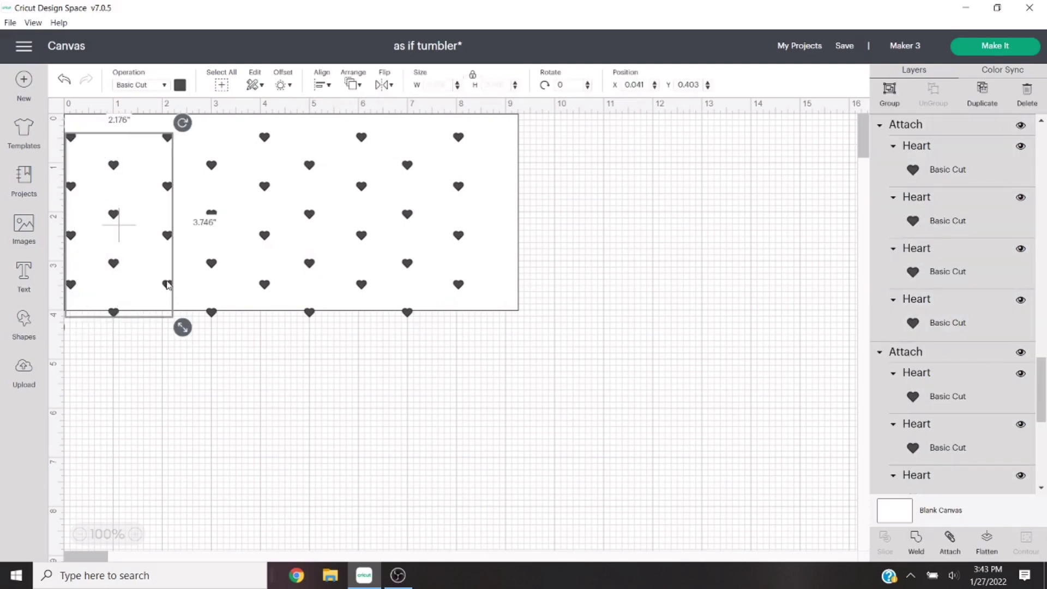
pyautogui.keyDown('shift'); pyautogui.click(213, 315); pyautogui.keyUp('shift')
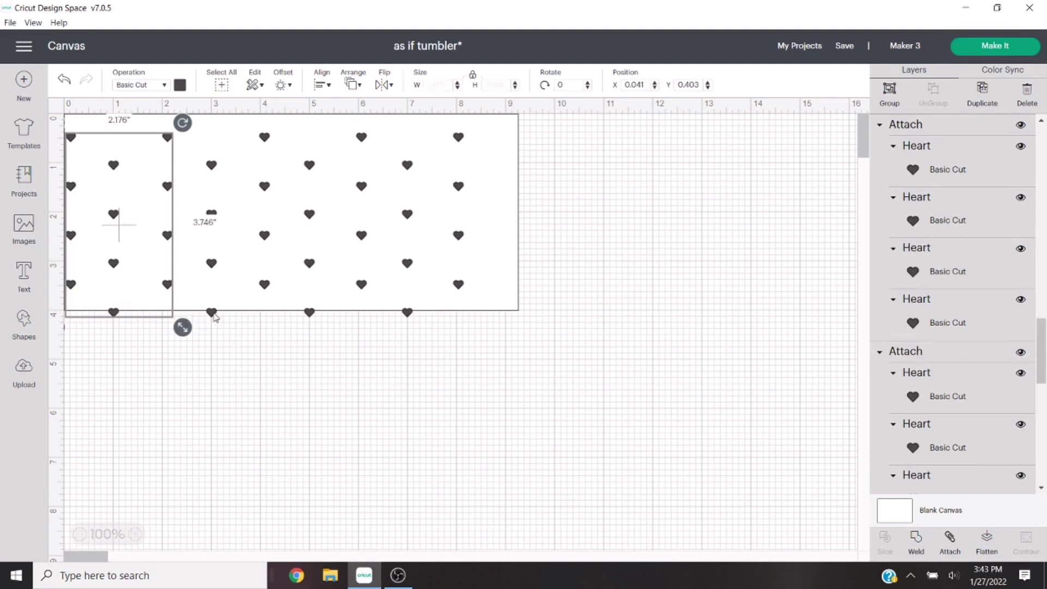
pyautogui.keyDown('shift'); pyautogui.click(263, 285); pyautogui.keyUp('shift')
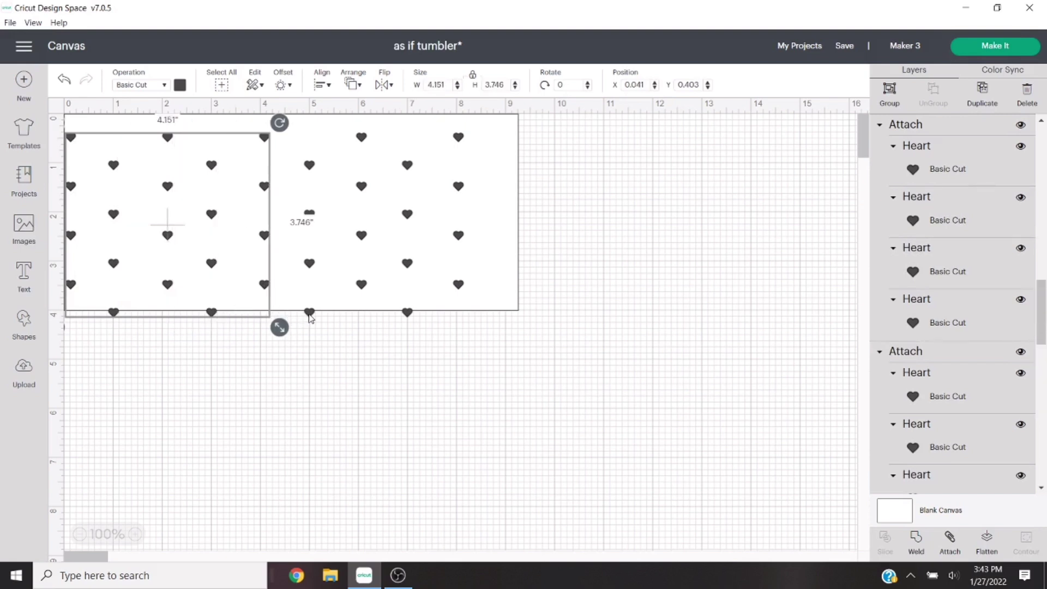
pyautogui.keyDown('shift'); pyautogui.click(309, 315); pyautogui.keyUp('shift')
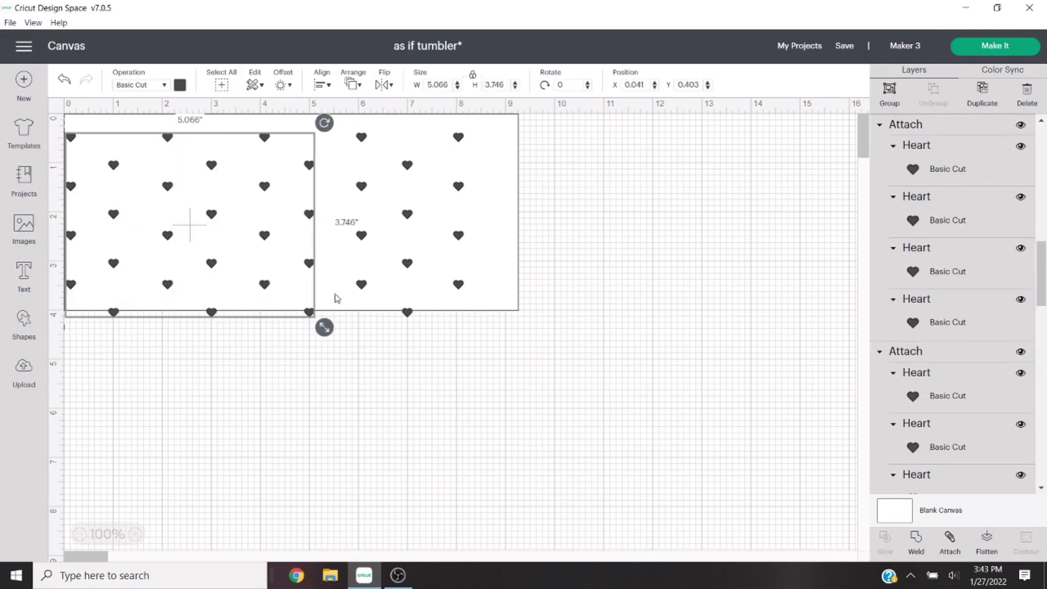
pyautogui.keyDown('shift'); pyautogui.click(362, 284); pyautogui.keyUp('shift')
pyautogui.keyDown('shift'); pyautogui.click(407, 316); pyautogui.keyUp('shift')
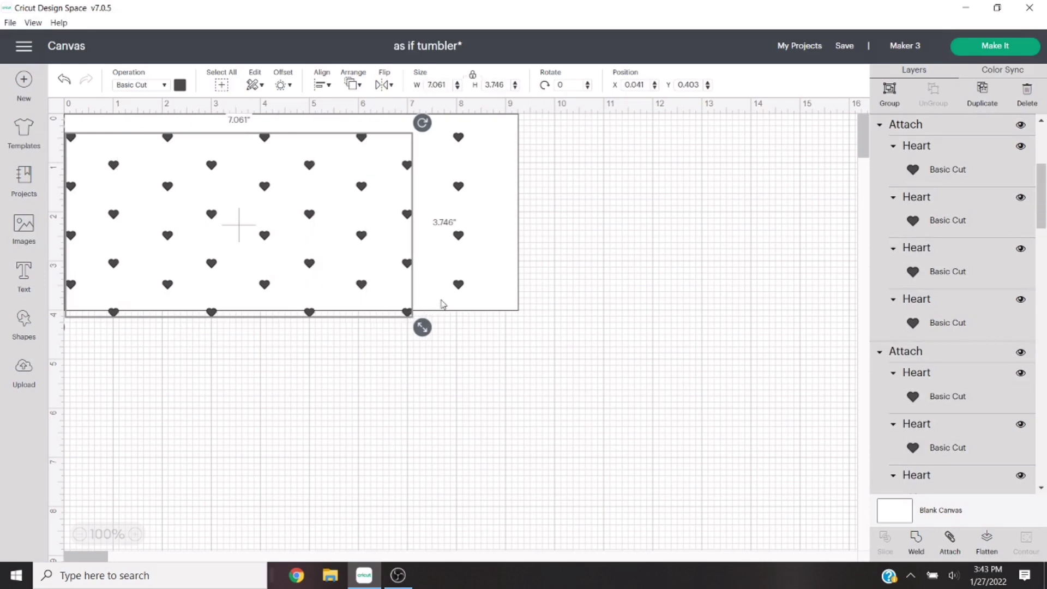
pyautogui.keyDown('shift'); pyautogui.click(456, 287); pyautogui.keyUp('shift')
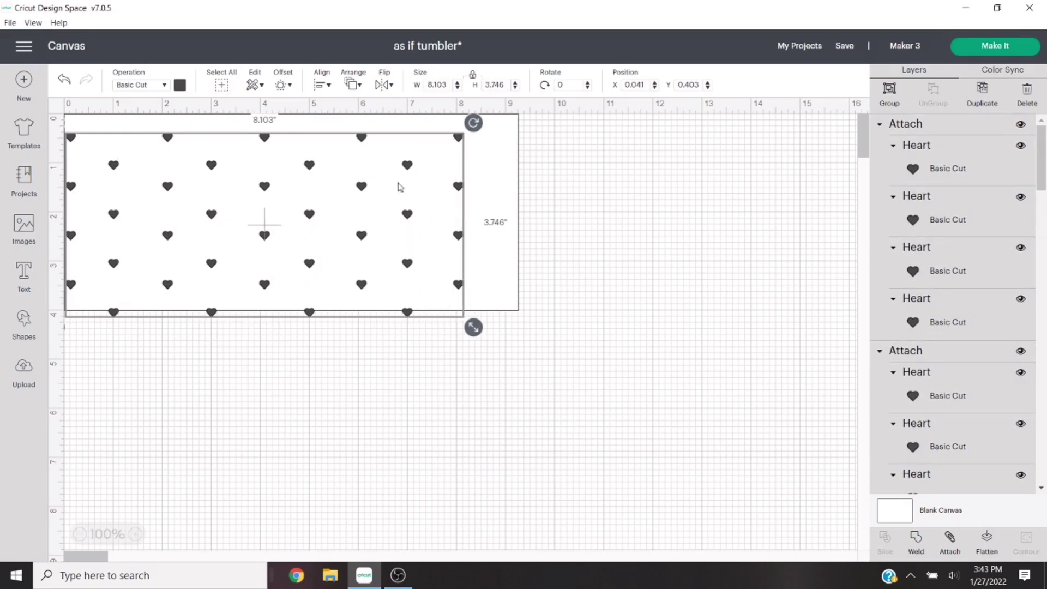
pyautogui.click(320, 87)
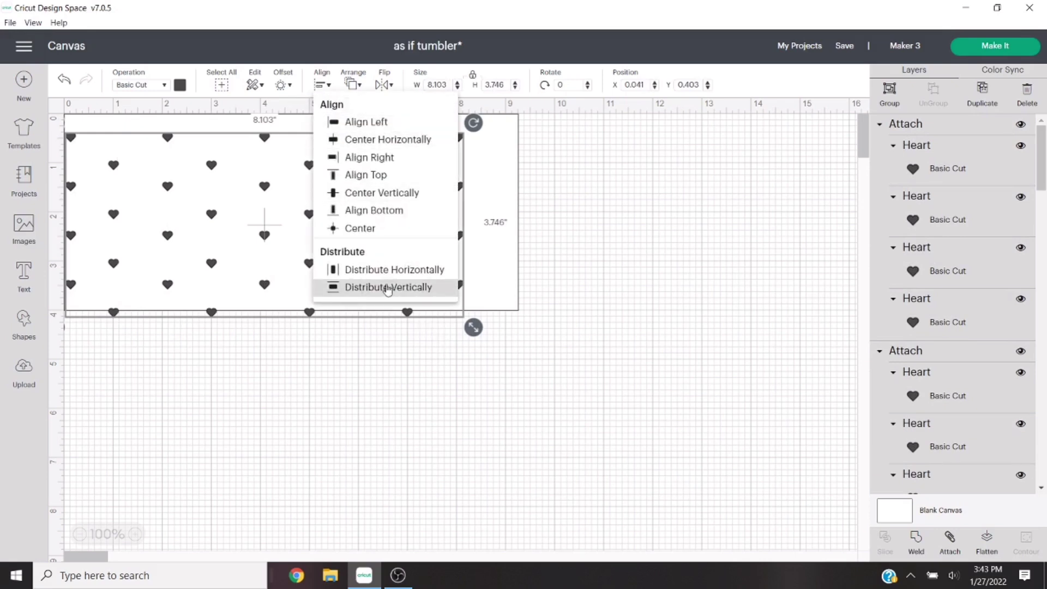
pyautogui.click(397, 271)
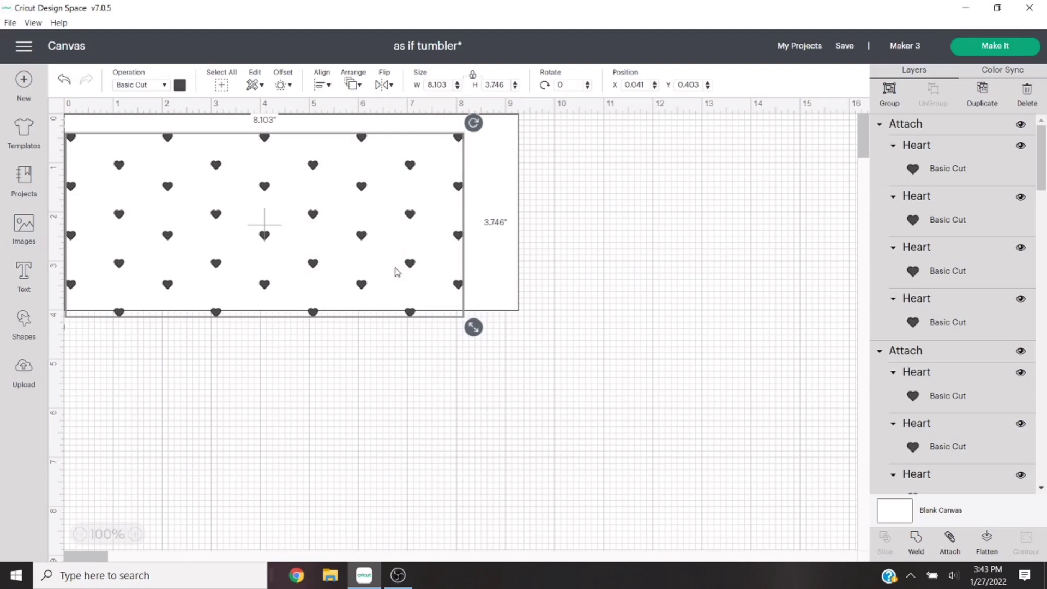
pyautogui.click(607, 287)
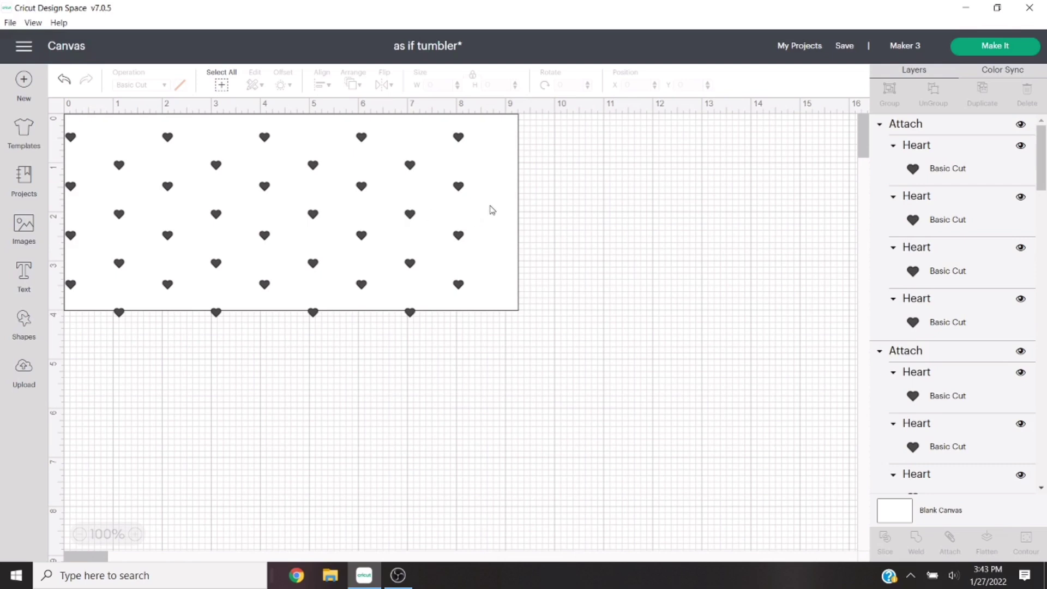
# Delete the white background rectangle and attach all hearts into one 8.103 × 3.746 in pattern.
pyautogui.moveTo(515, 262); pyautogui.dragTo(826, 494)
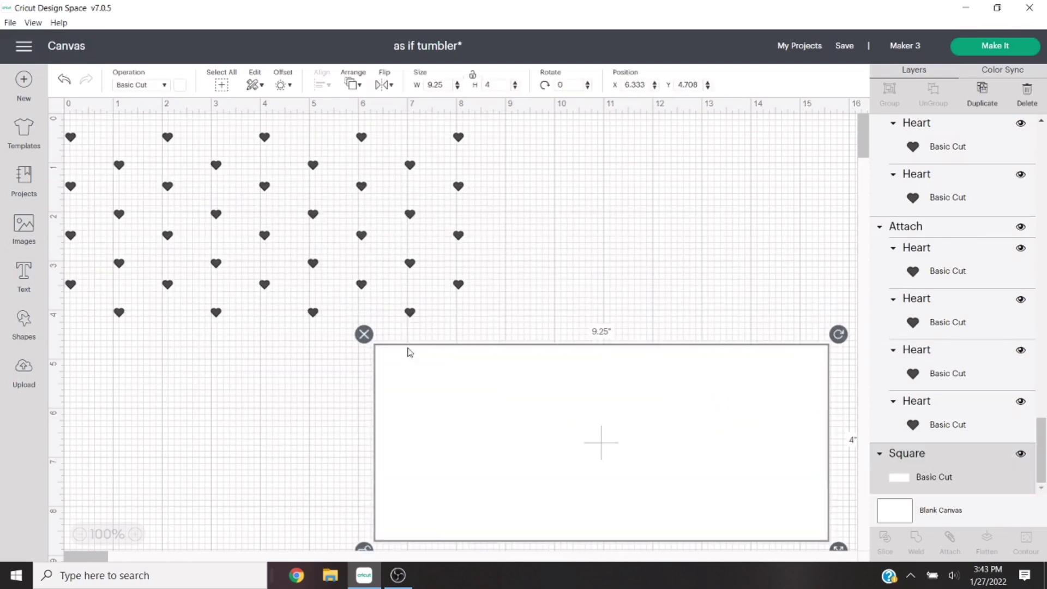
pyautogui.click(364, 335)
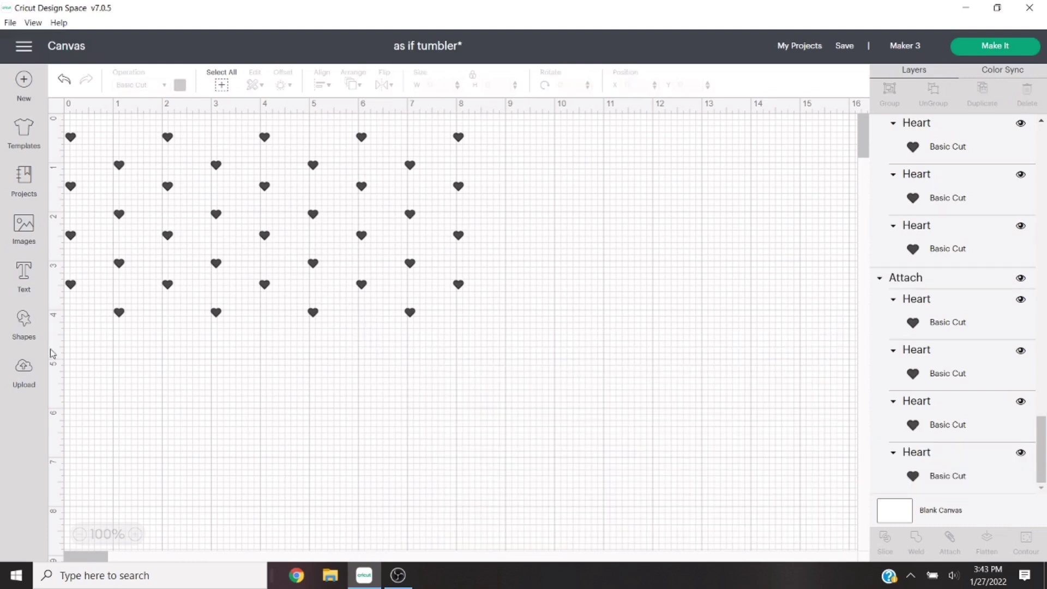
pyautogui.moveTo(510, 365); pyautogui.dragTo(26, 127)
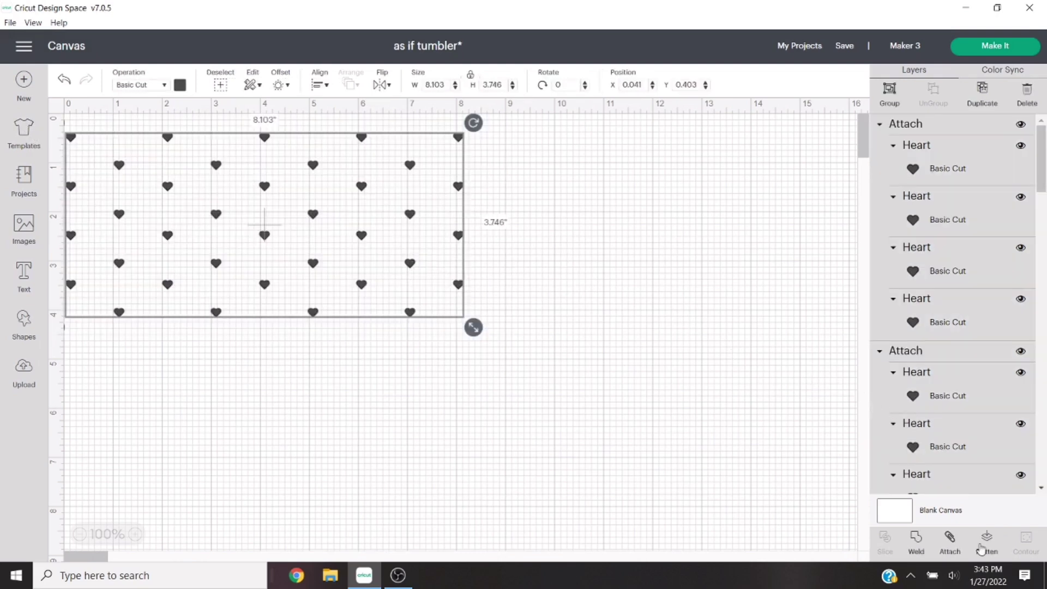
pyautogui.click(950, 538)
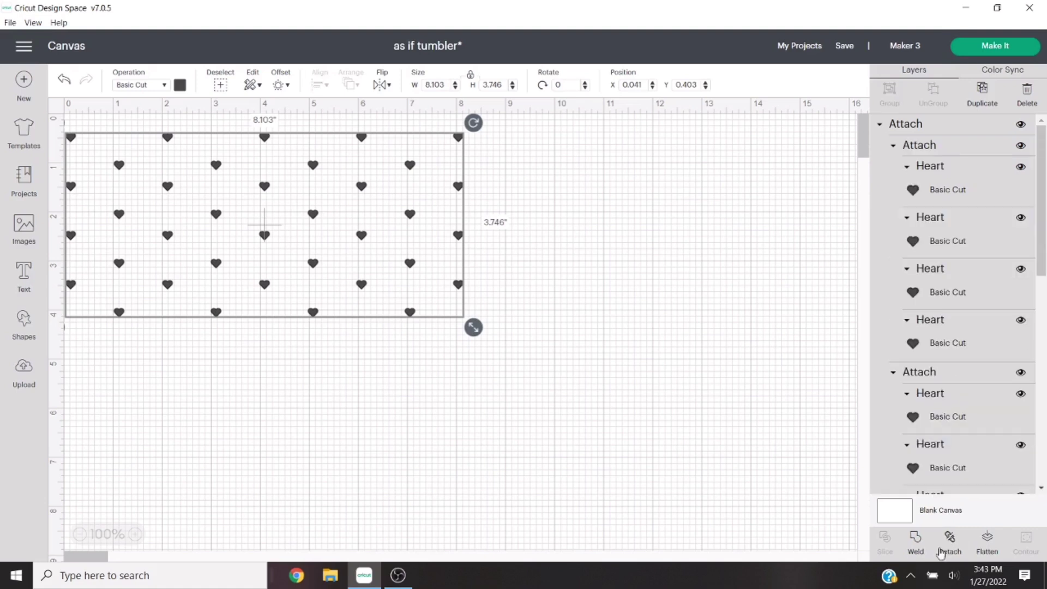
# Send the hearts to cut preparation On Mat, with the pattern at the mat's top-left corner.
pyautogui.click(1005, 50)
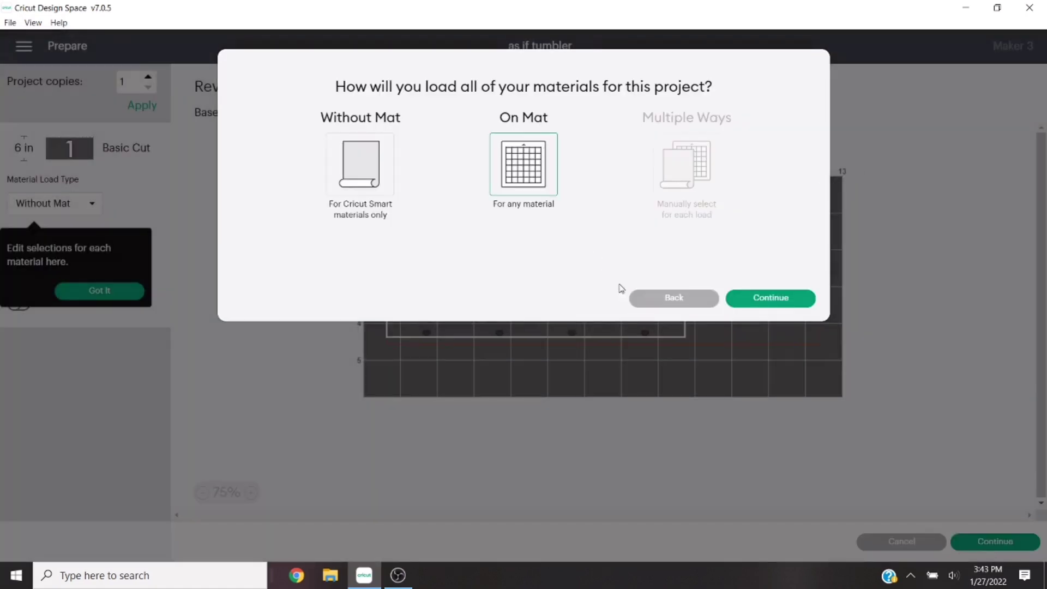
pyautogui.click(769, 297)
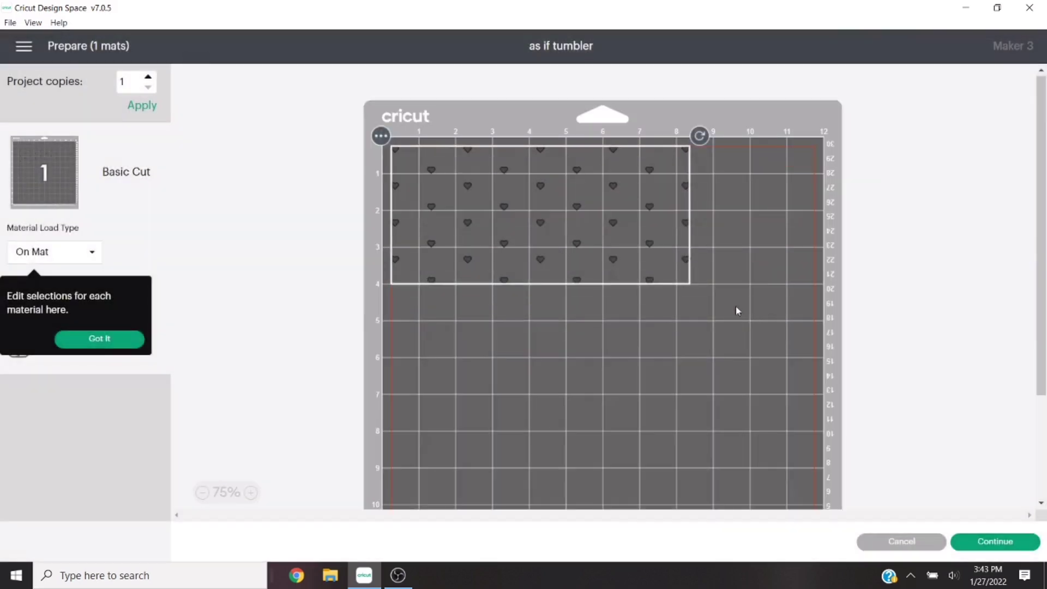
pyautogui.moveTo(659, 249); pyautogui.dragTo(662, 262)
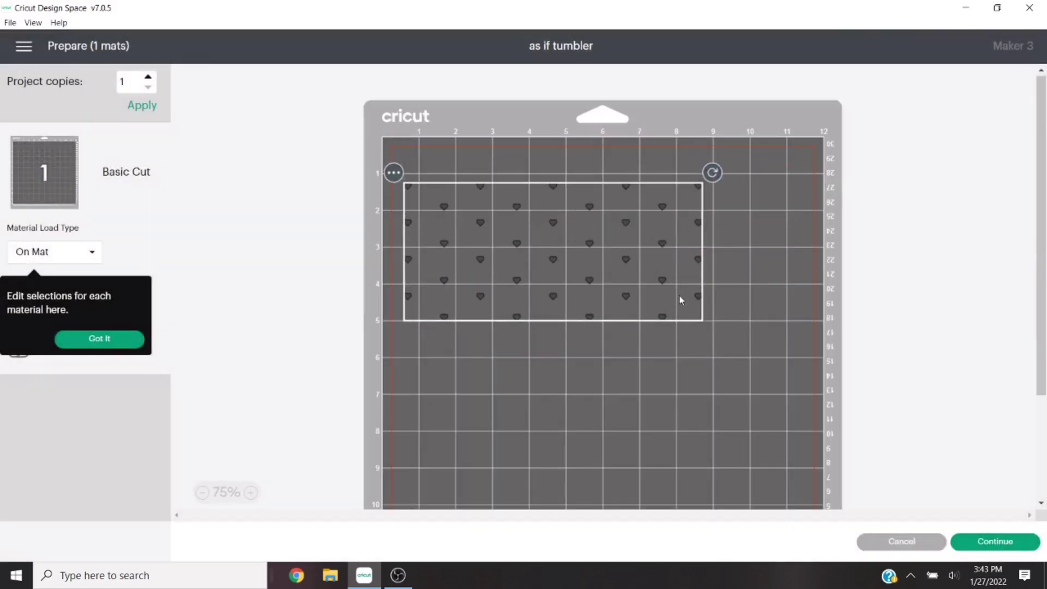
pyautogui.moveTo(540, 284); pyautogui.dragTo(522, 247)
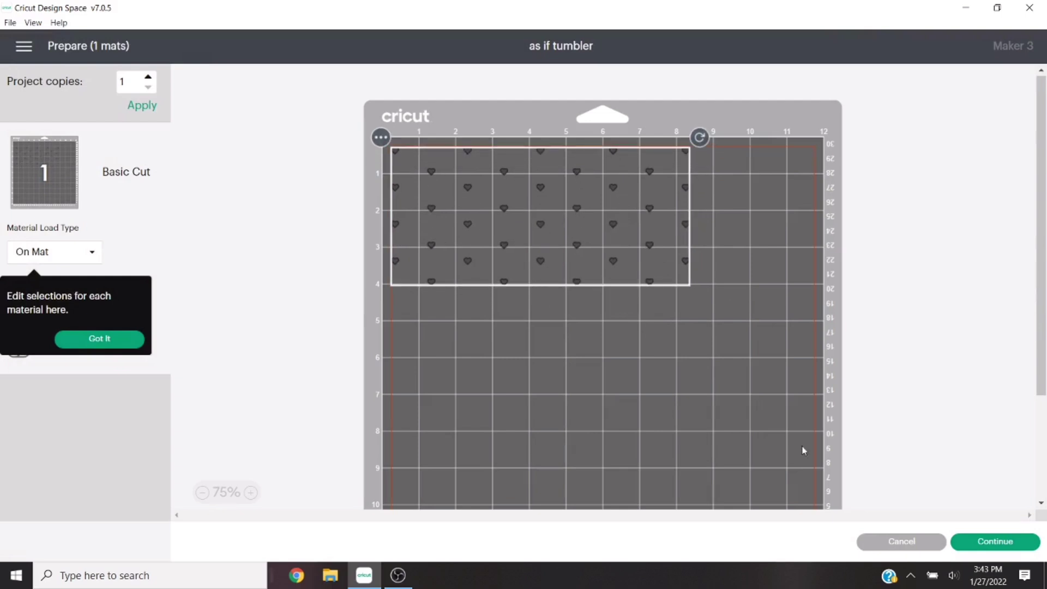